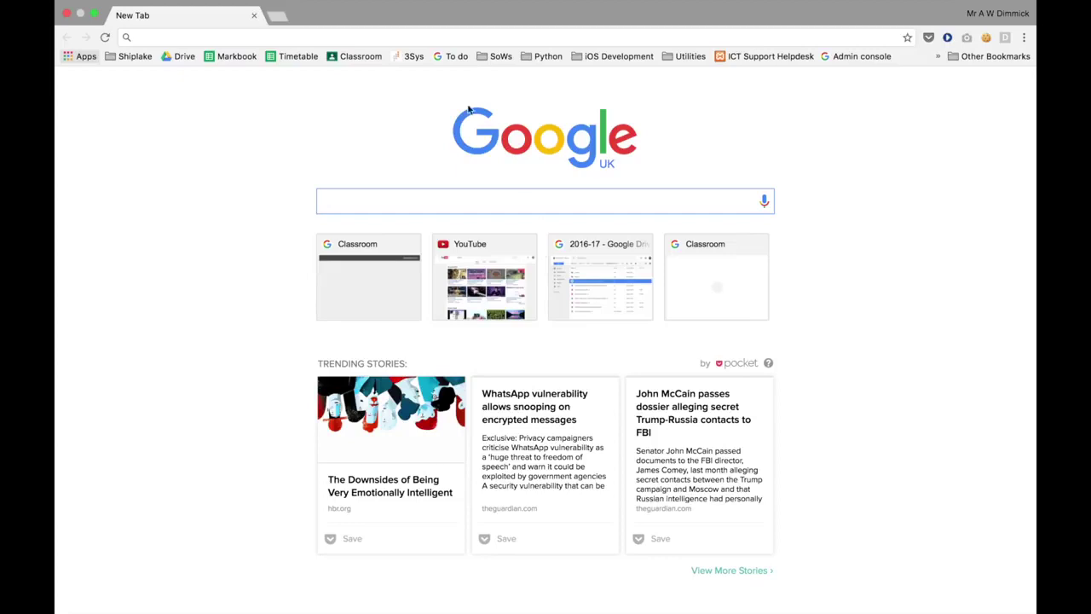
# Go to the draw.io website in the browser
pyautogui.click(256, 35)
pyautogui.write('dr')
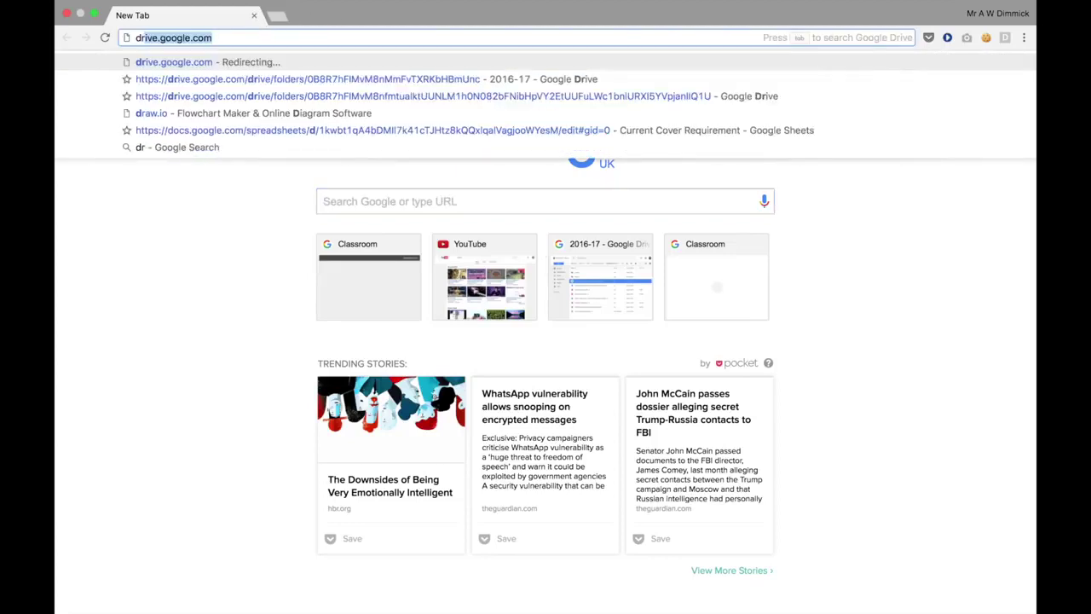
pyautogui.write('aw.io')
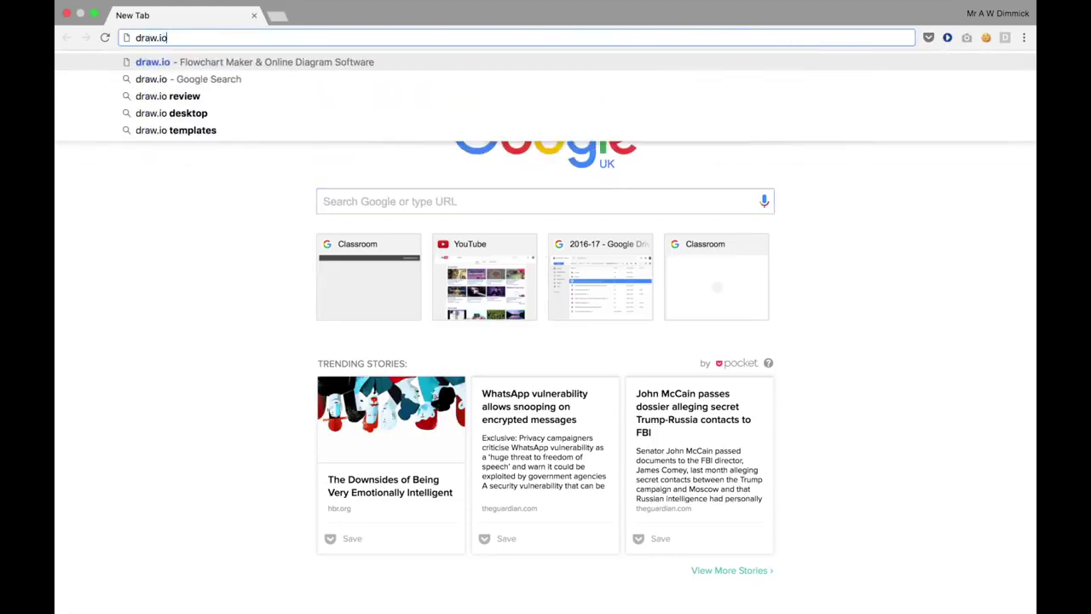
pyautogui.press('Return')
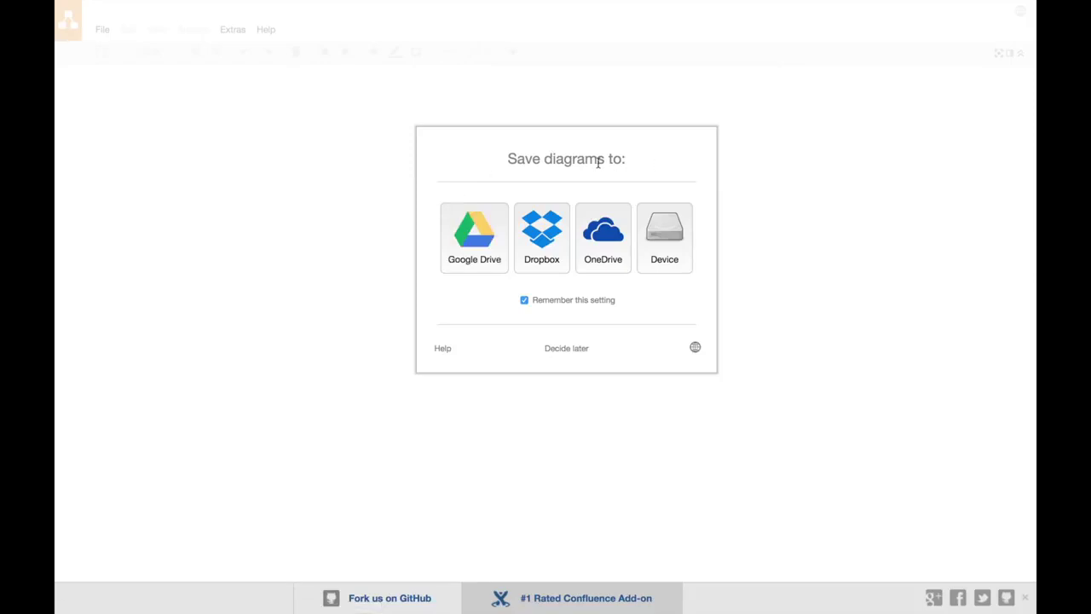
# Choose Google Drive as the storage for diagrams, authorize the access and start a new diagram
pyautogui.click(480, 240)
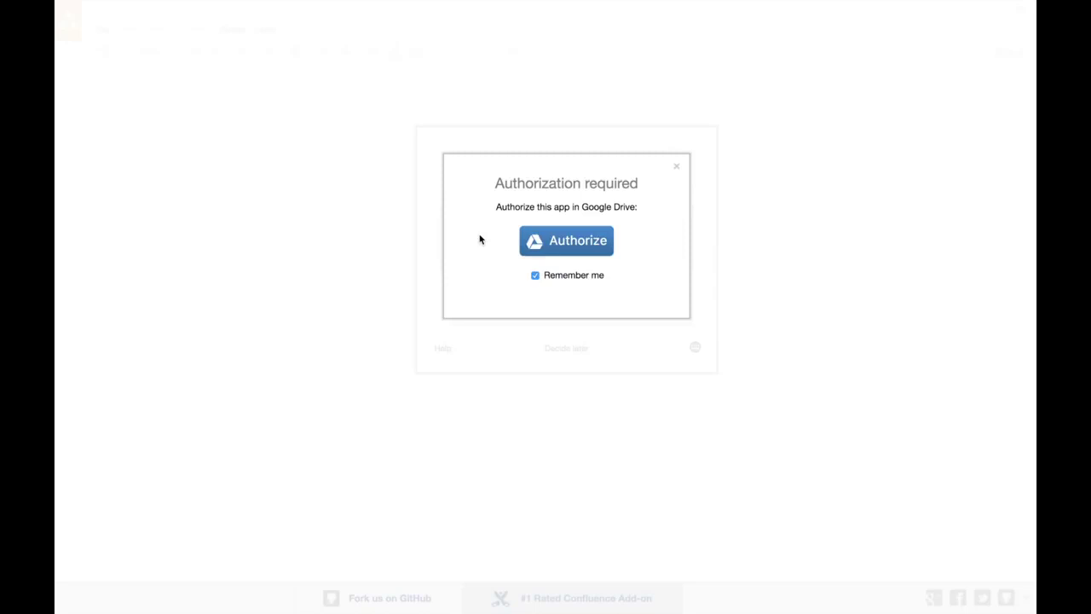
pyautogui.click(564, 243)
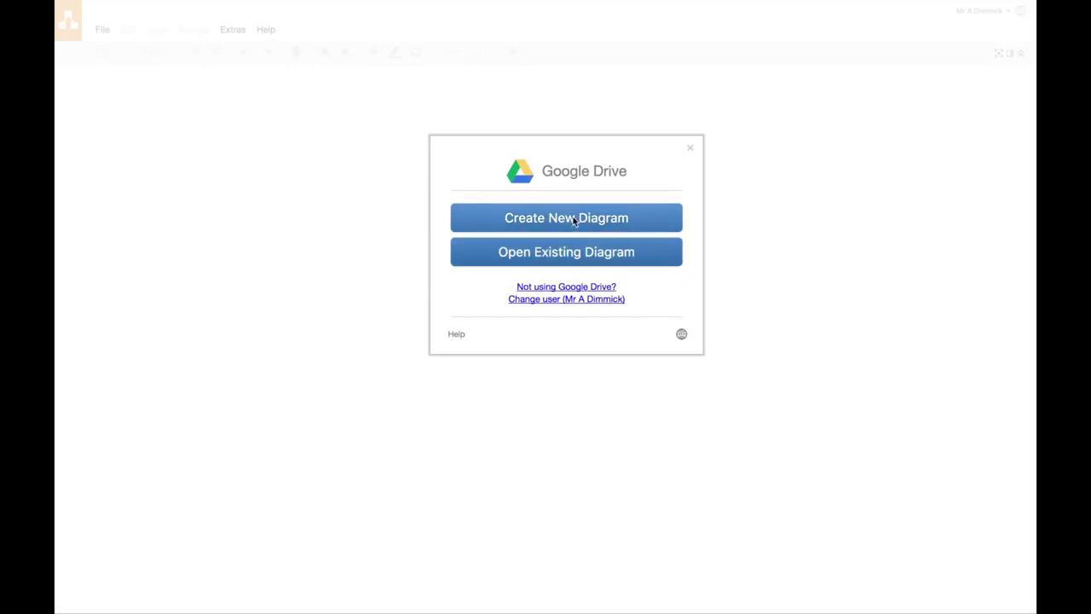
pyautogui.click(575, 220)
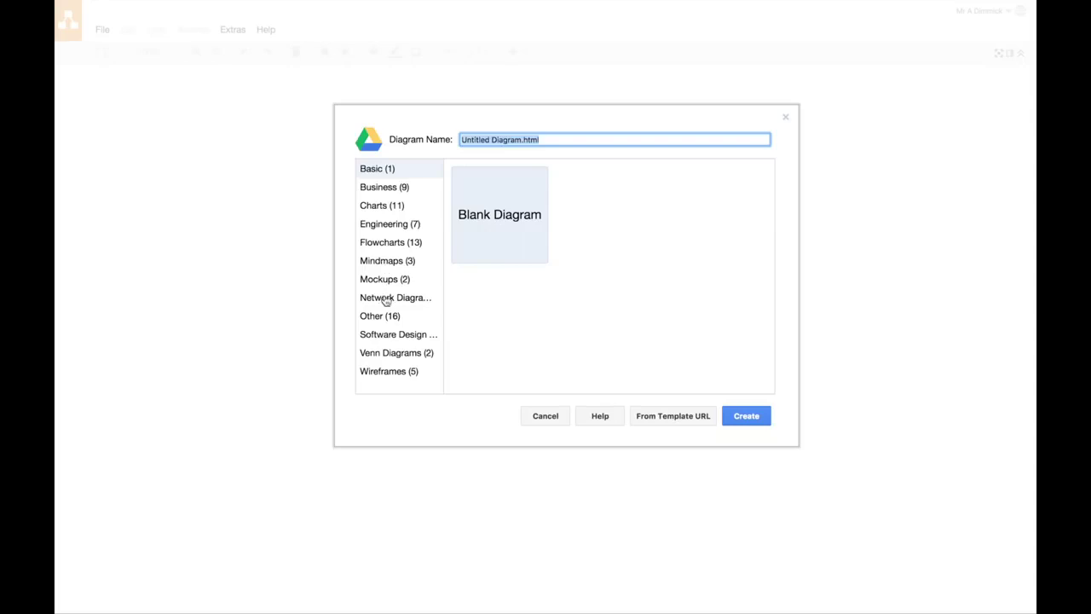
# Check the wireframe templates, then create a blank diagram named MyWebsiteHomePage.html
pyautogui.click(384, 373)
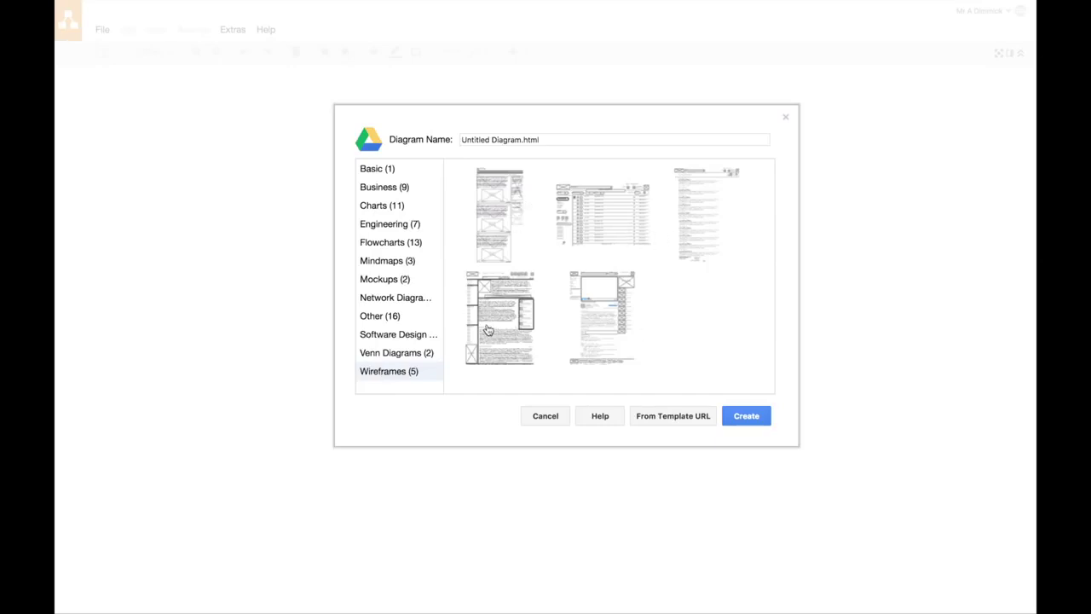
pyautogui.click(381, 170)
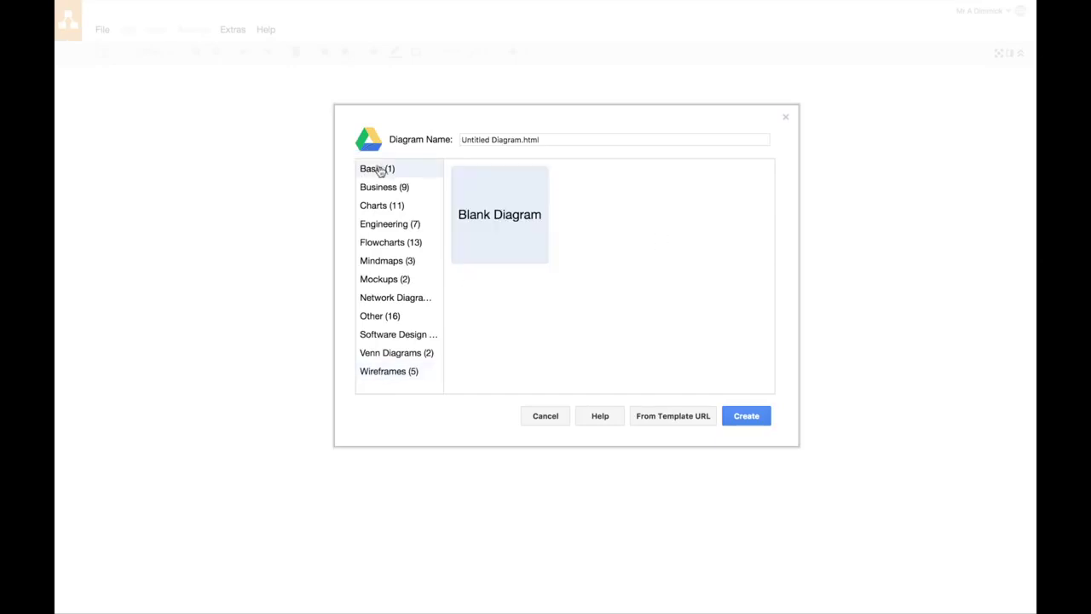
pyautogui.click(521, 139)
pyautogui.write('MyWeb')
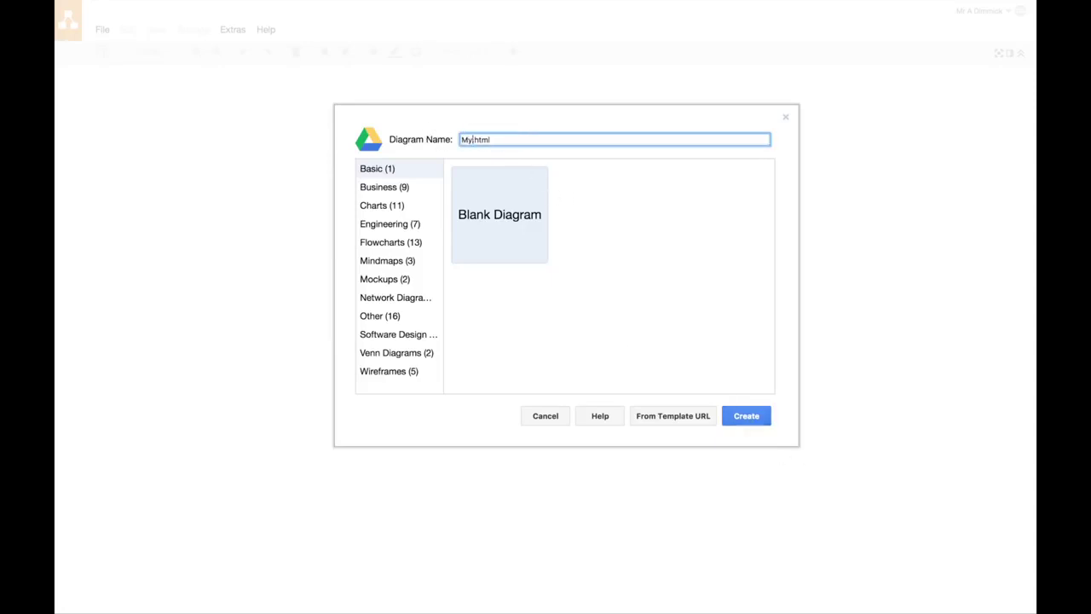
pyautogui.write('siteHomePage')
pyautogui.click(748, 417)
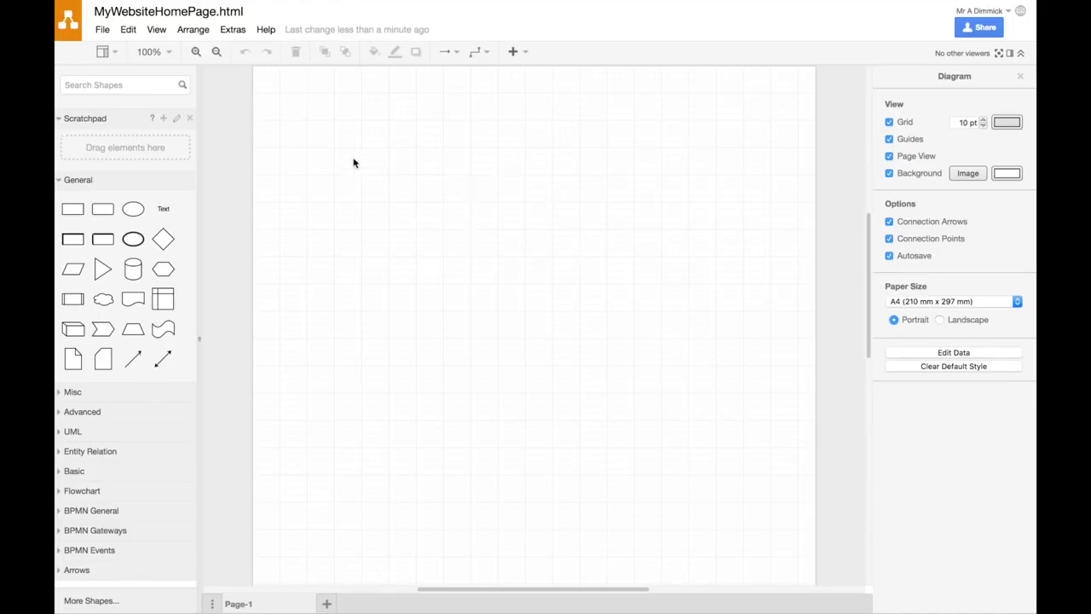
# Zoom the blank page out to 85%
pyautogui.click(216, 51)
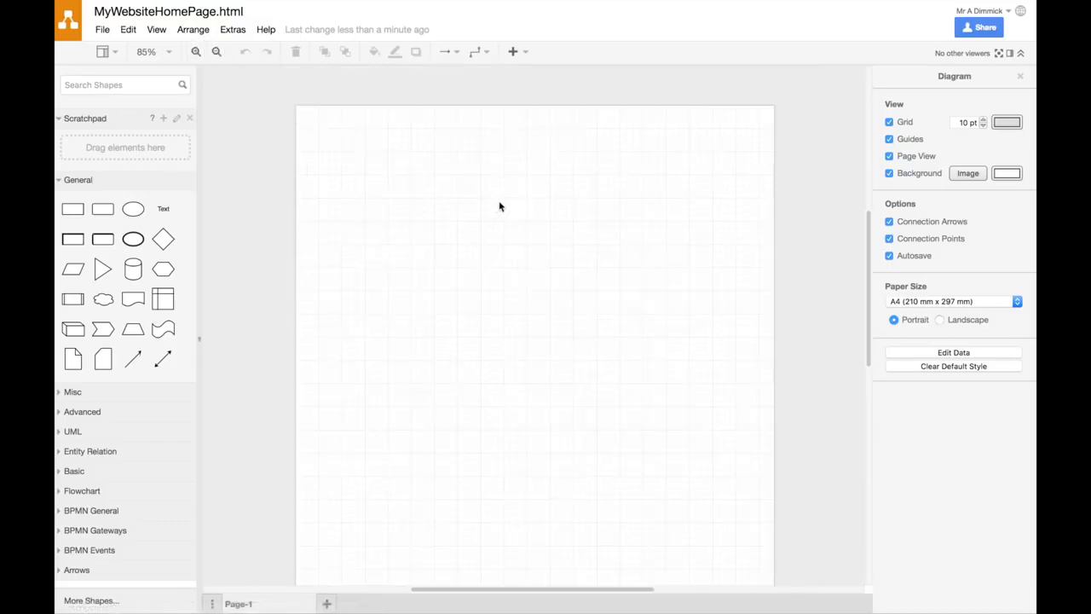
pyautogui.scroll(-5, 518, 323)
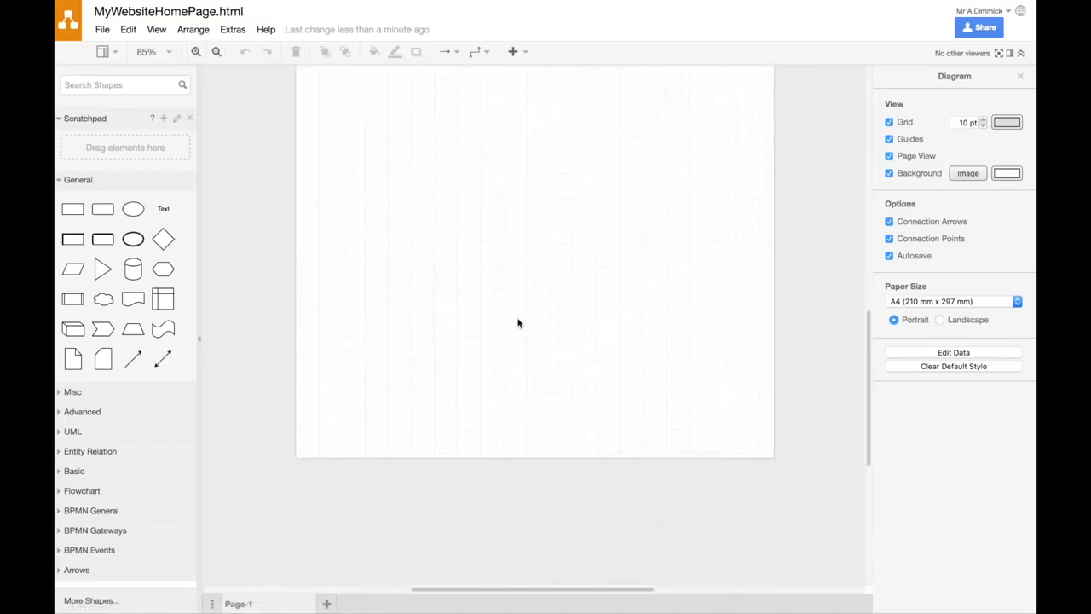
pyautogui.scroll(1, 518, 322)
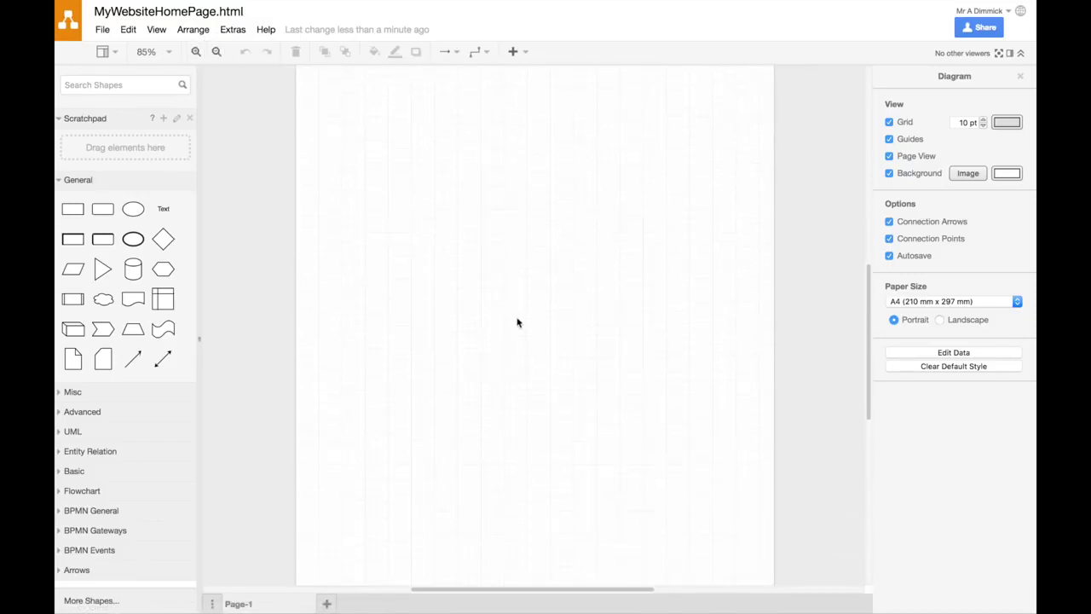
pyautogui.click(970, 319)
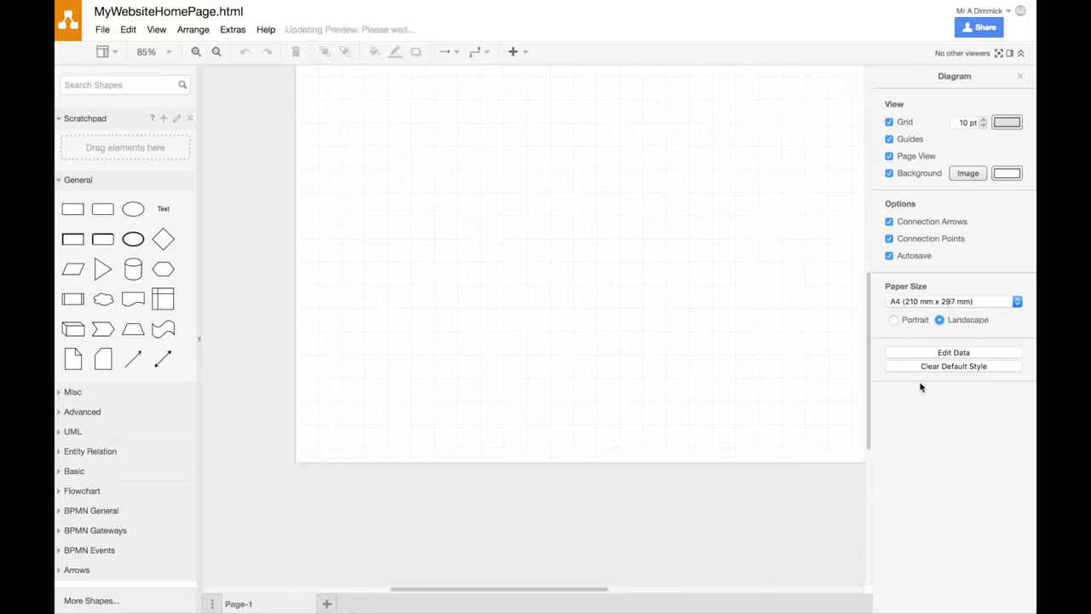
pyautogui.click(916, 322)
pyautogui.click(964, 301)
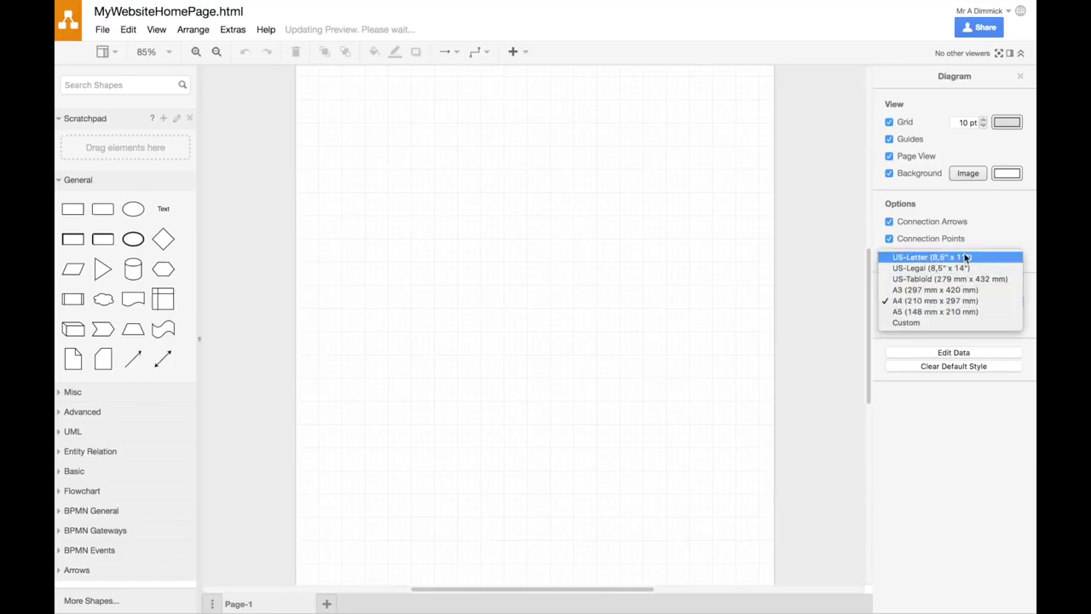
pyautogui.click(809, 307)
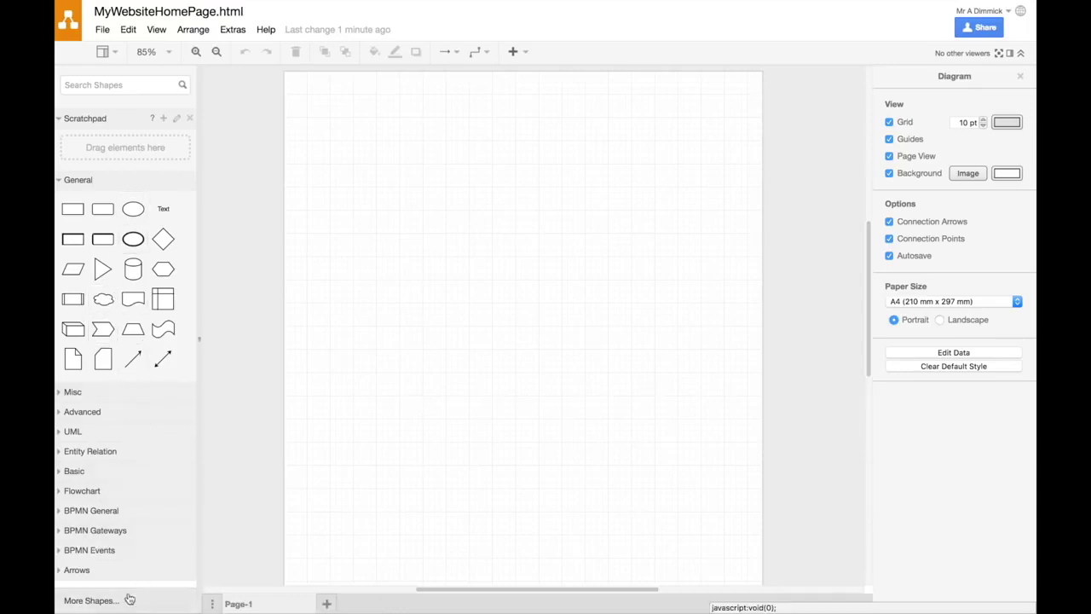
# In the additional shapes settings, disable the UML, Entity Relation, Flowchart and BPMN libraries
pyautogui.click(89, 600)
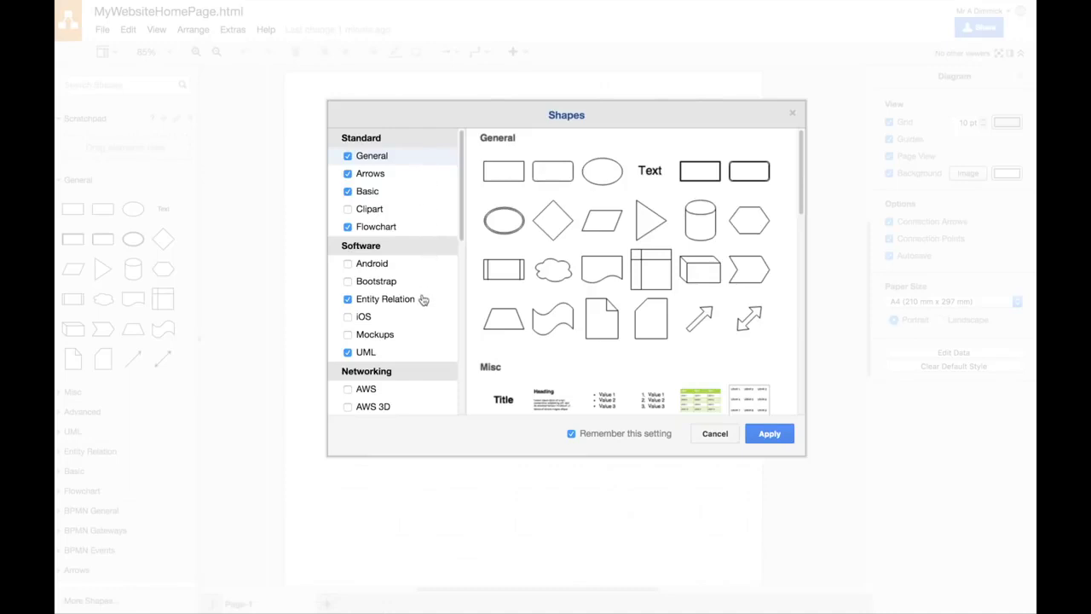
pyautogui.scroll(-2, 420, 315)
pyautogui.scroll(2, 420, 315)
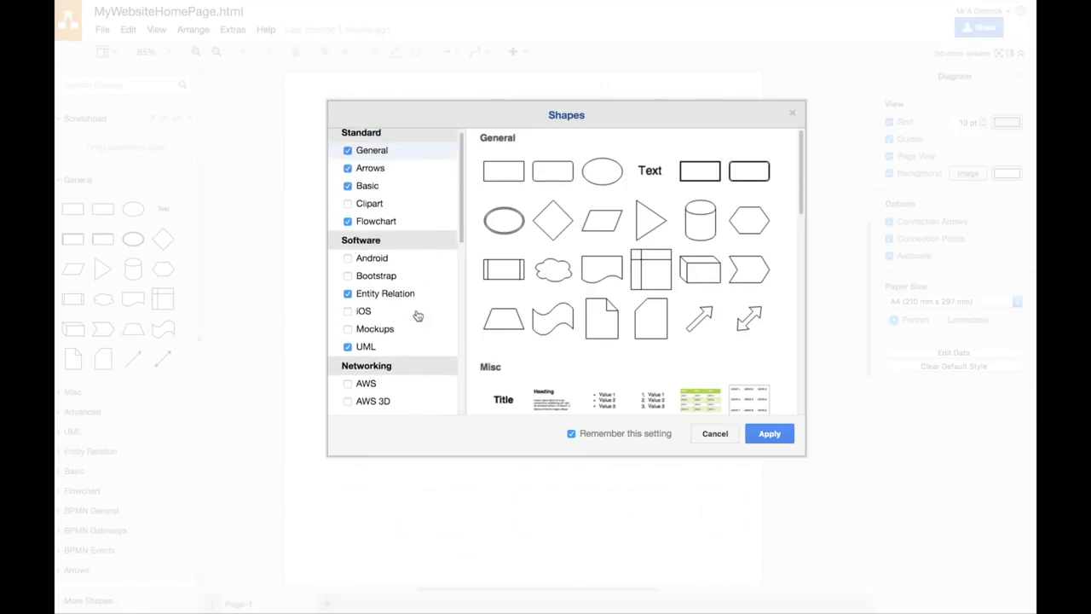
pyautogui.moveTo(397, 337)
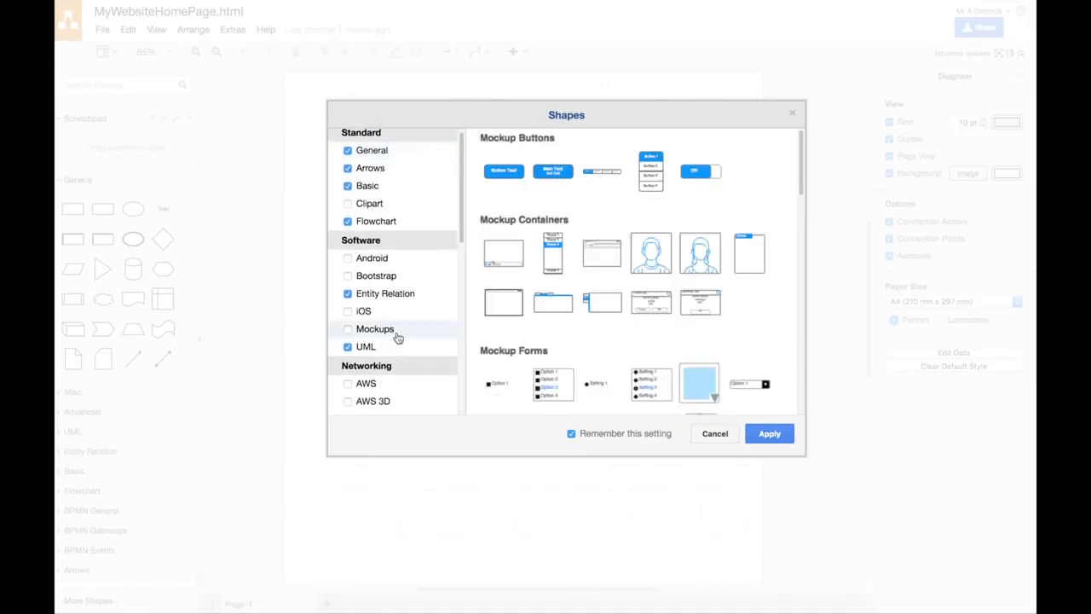
pyautogui.click(348, 346)
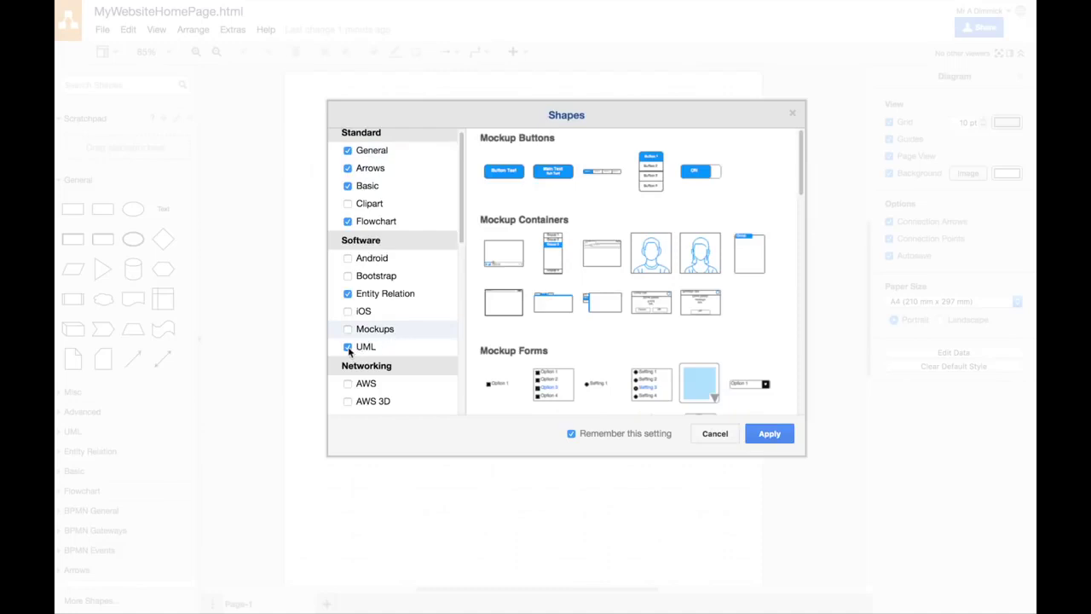
pyautogui.click(348, 293)
pyautogui.scroll(-5, 413, 307)
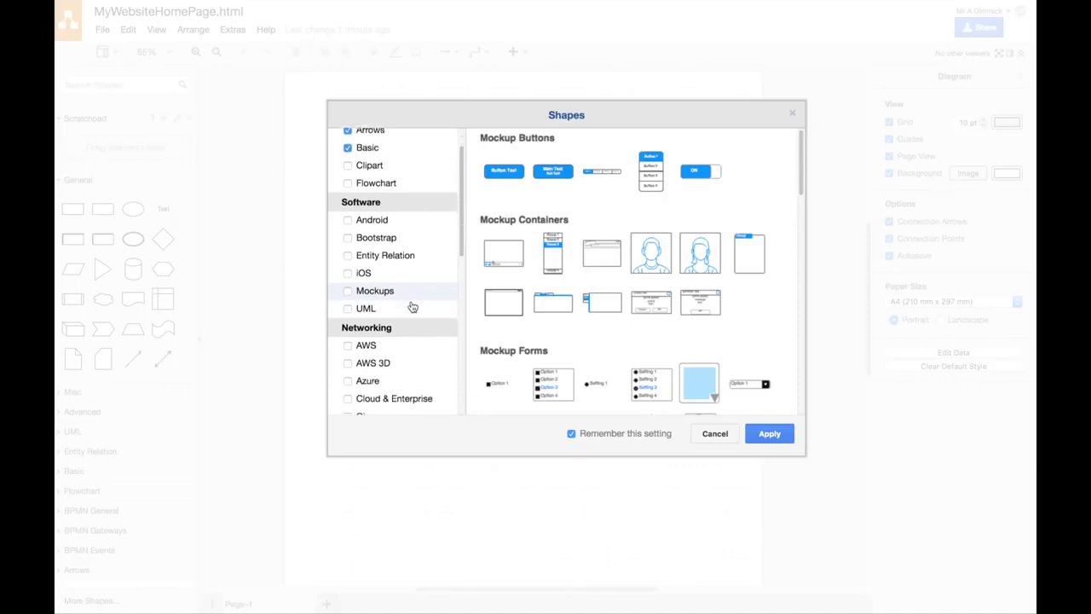
pyautogui.scroll(-3, 413, 307)
pyautogui.click(349, 300)
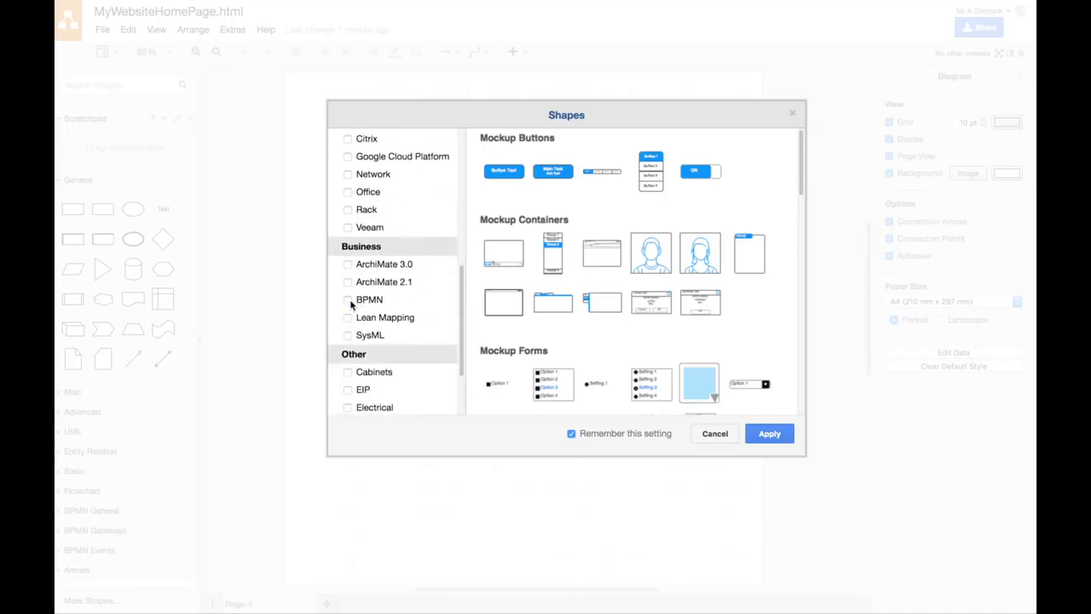
pyautogui.scroll(-2, 395, 320)
pyautogui.scroll(3, 395, 320)
pyautogui.scroll(1, 395, 319)
# Enable the Mockups shape library and apply the library selection
pyautogui.click(347, 252)
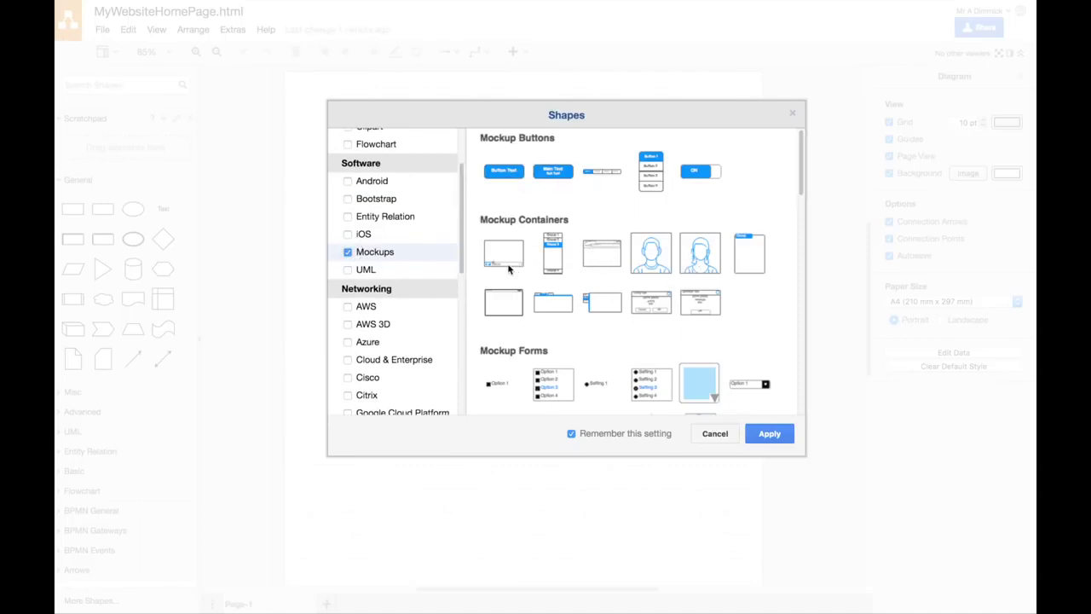
pyautogui.scroll(-4, 621, 300)
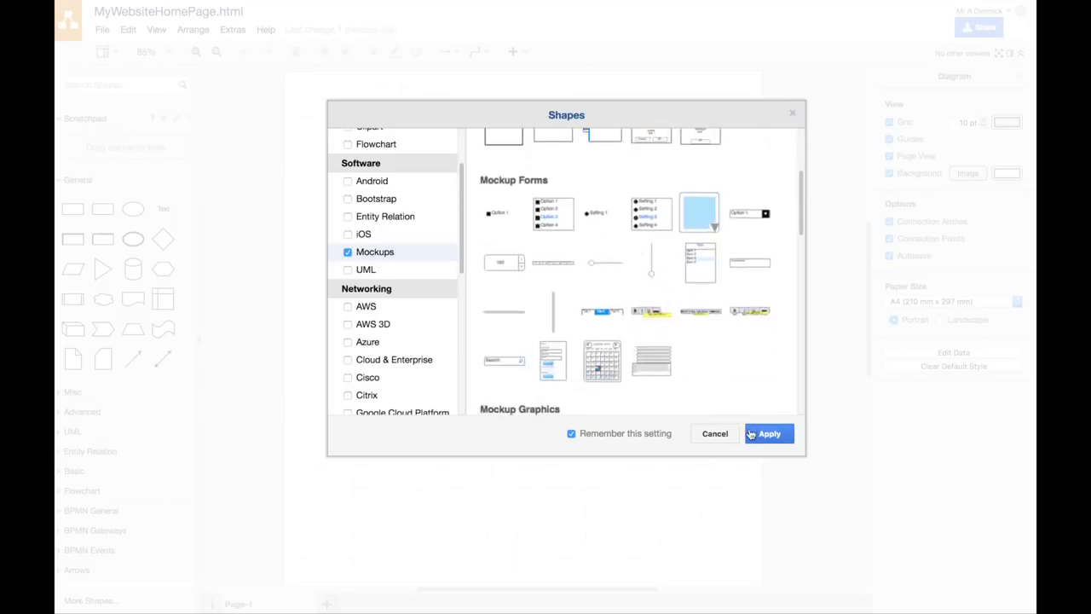
pyautogui.click(768, 434)
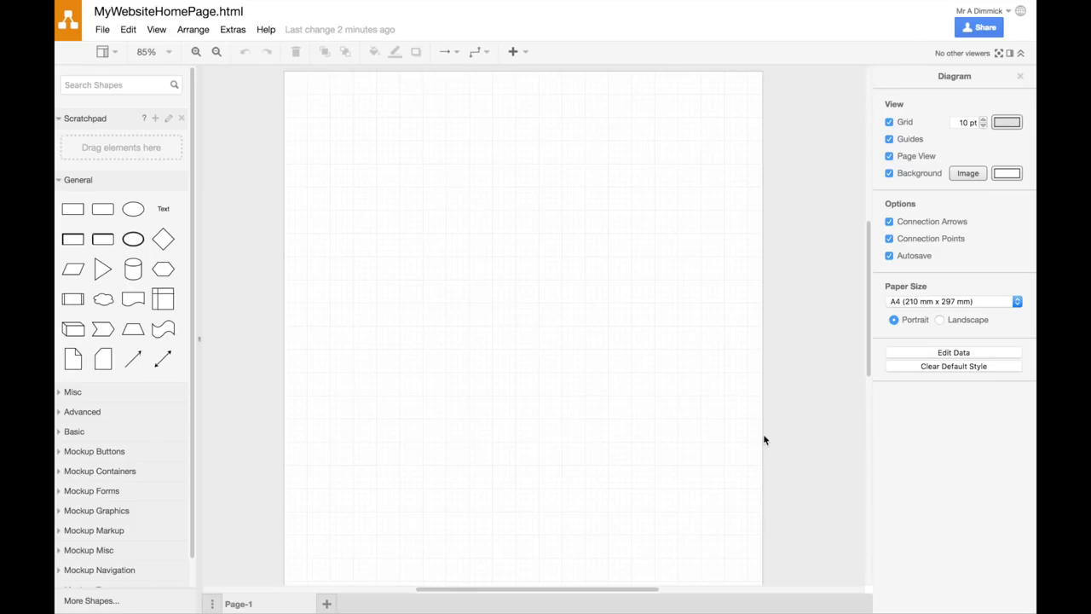
# Place a Browser Window shape from the Mockup Containers library near the upper-left corner of the page
pyautogui.moveTo(92, 369)
pyautogui.scroll(-1, 105, 410)
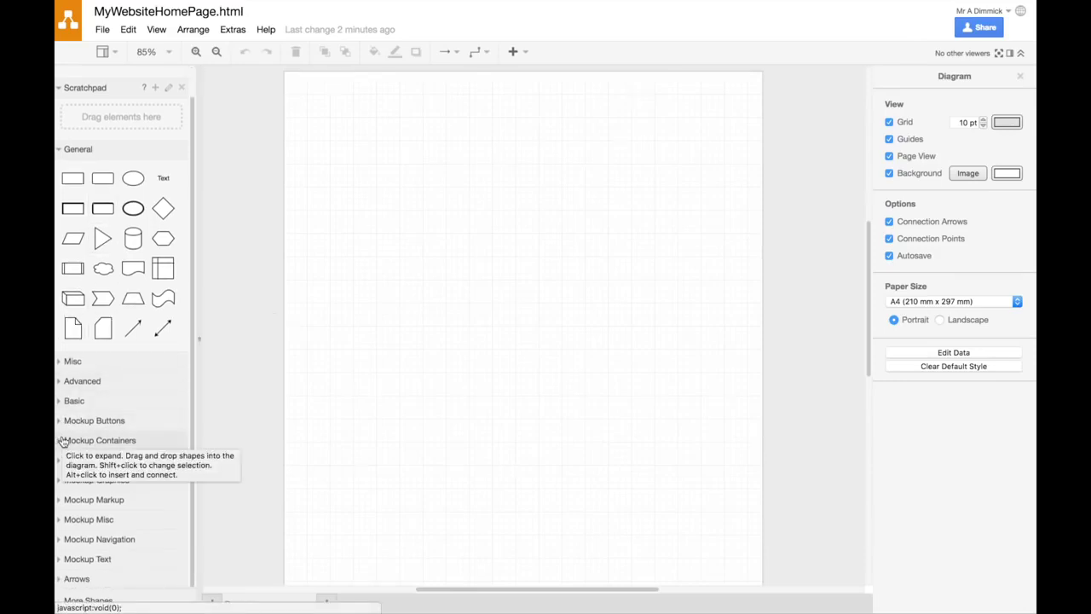
pyautogui.click(59, 440)
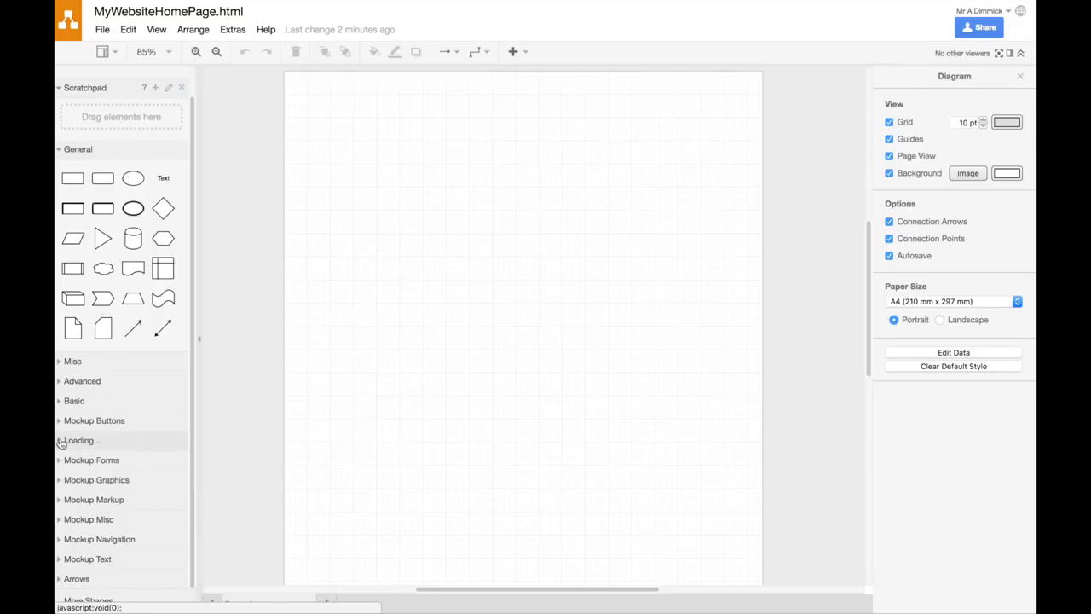
pyautogui.scroll(-1, 104, 449)
pyautogui.scroll(-1, 104, 449)
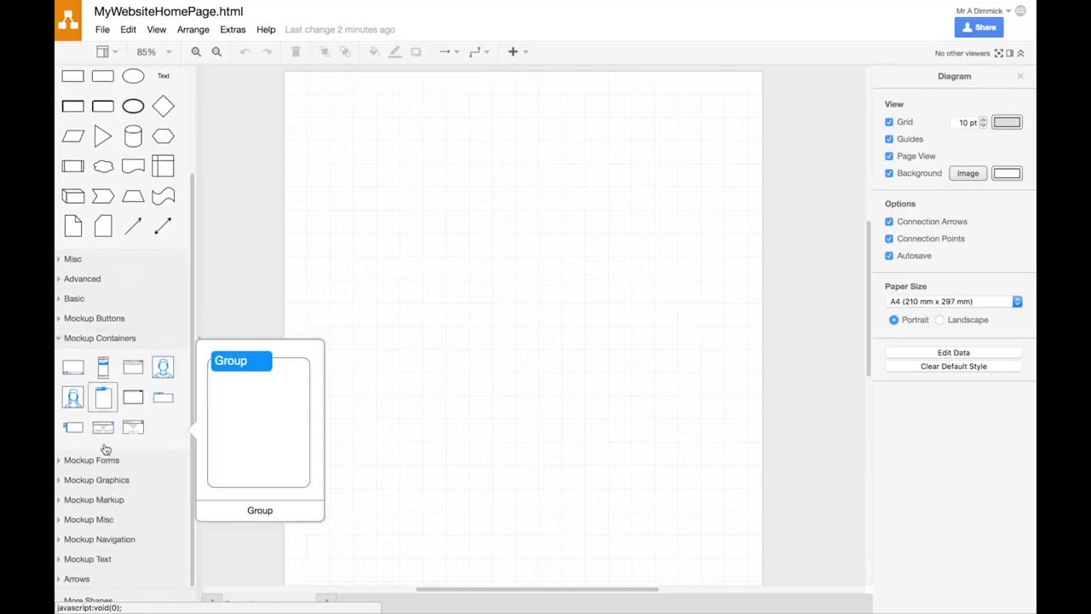
pyautogui.moveTo(134, 372)
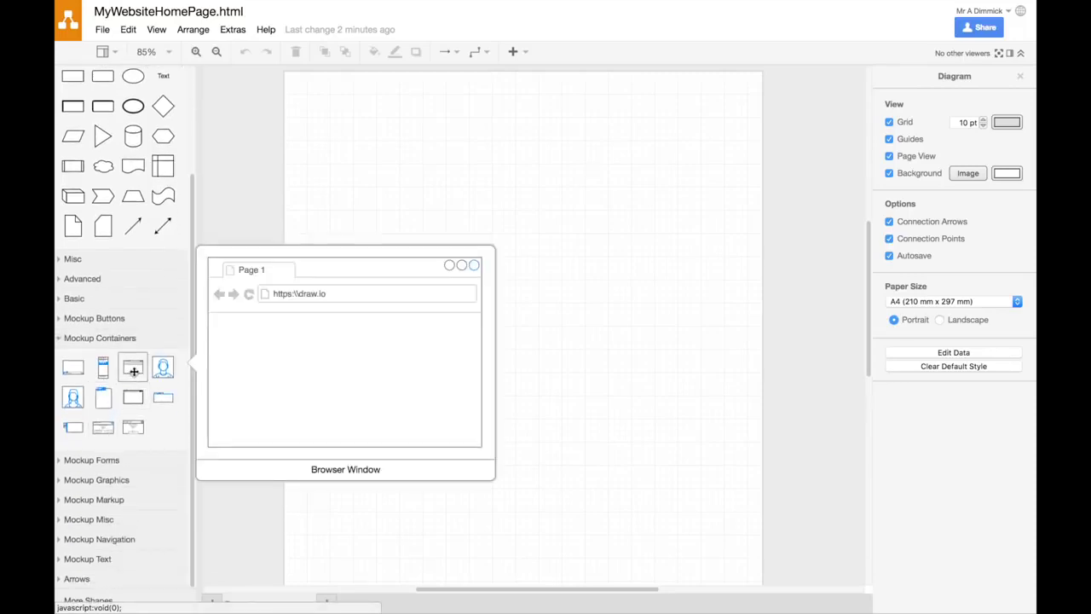
pyautogui.moveTo(133, 368); pyautogui.dragTo(309, 117)
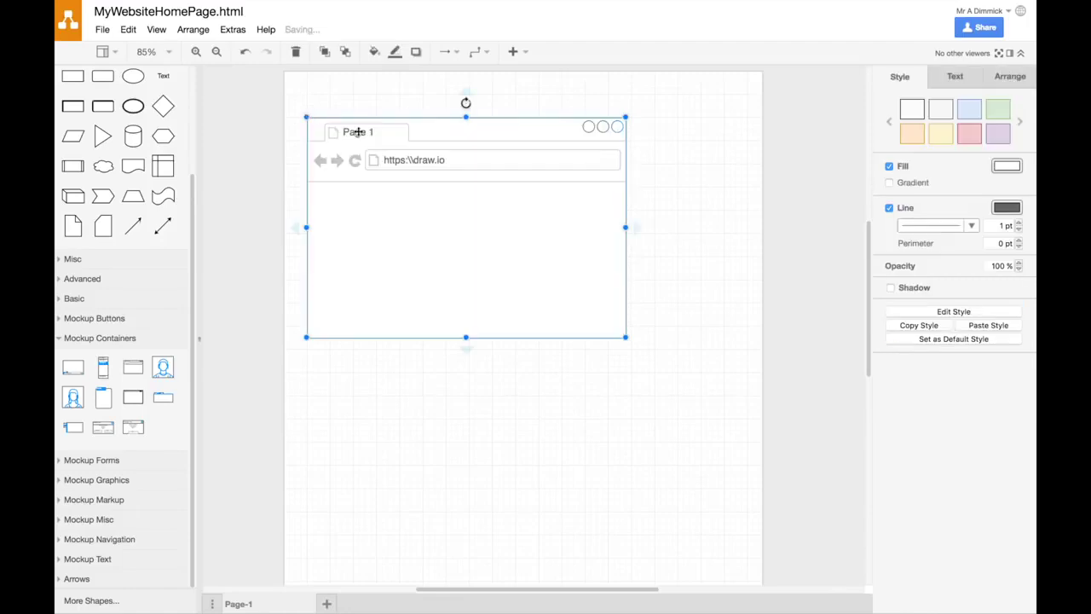
# Enlarge the browser window shape to about 750 x 680 so it spans nearly the page width
pyautogui.scroll(-4, 621, 358)
pyautogui.scroll(-1, 620, 337)
pyautogui.moveTo(627, 171); pyautogui.dragTo(620, 463)
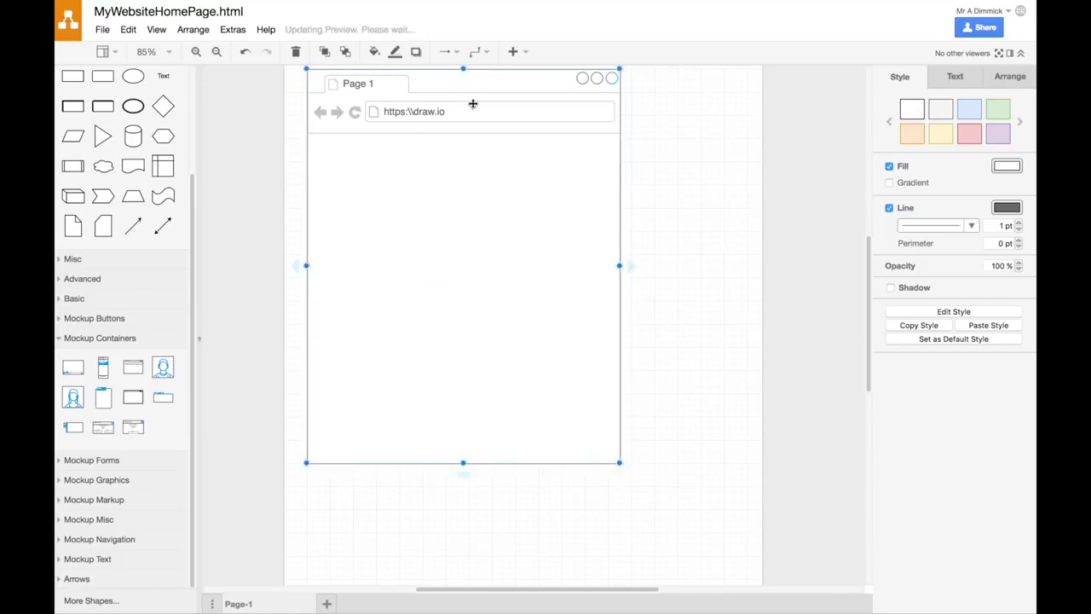
pyautogui.moveTo(619, 265); pyautogui.dragTo(740, 264)
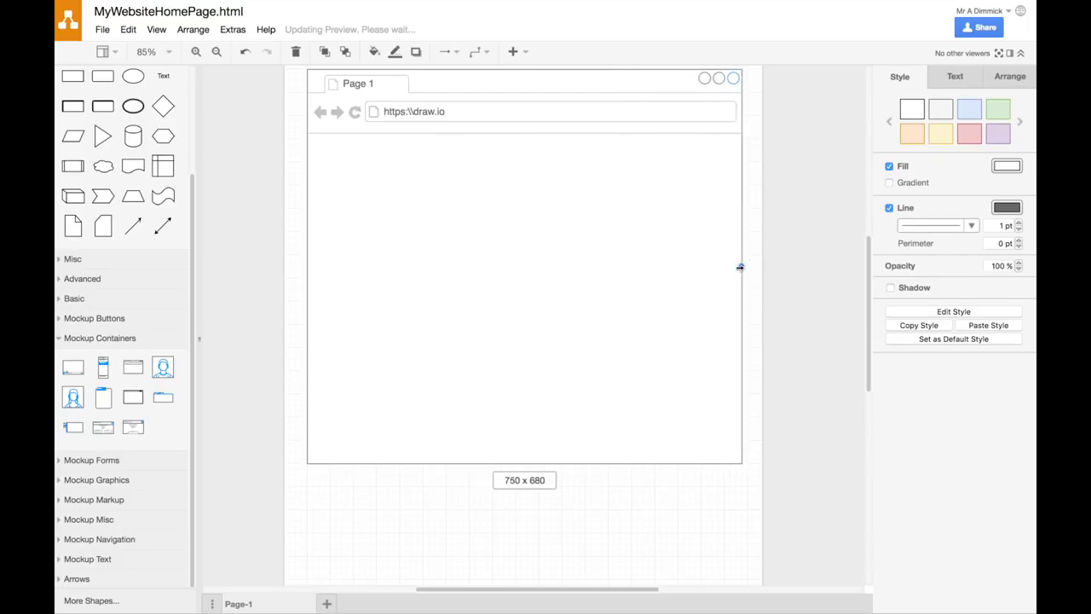
# Stretch the browser window shape's lower edge down towards the bottom of the page
pyautogui.scroll(-2, 606, 280)
pyautogui.scroll(-3, 605, 280)
pyautogui.moveTo(524, 275); pyautogui.dragTo(523, 480)
# Lower the browser window shape's upper edge slightly to leave more free space above it, and deselect the shape
pyautogui.scroll(12, 538, 317)
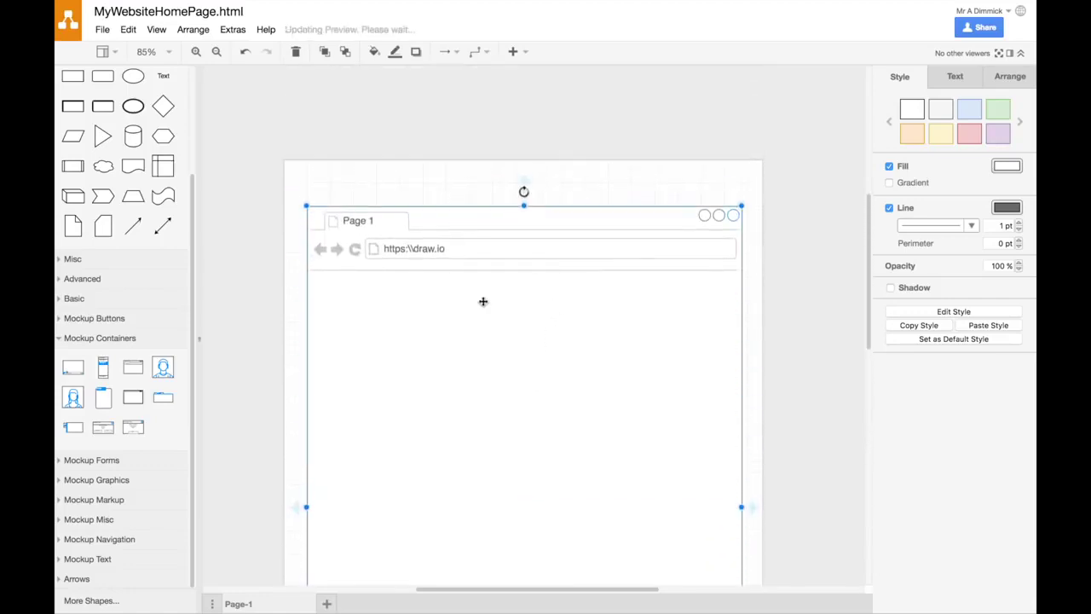
pyautogui.scroll(-1, 485, 413)
pyautogui.moveTo(523, 178); pyautogui.dragTo(523, 202)
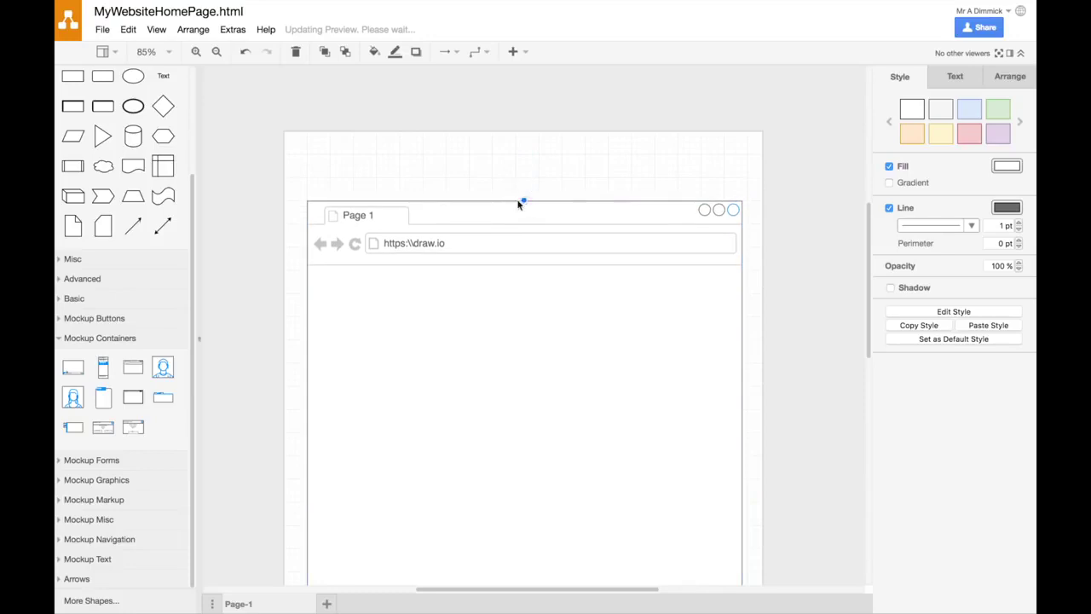
pyautogui.click(304, 160)
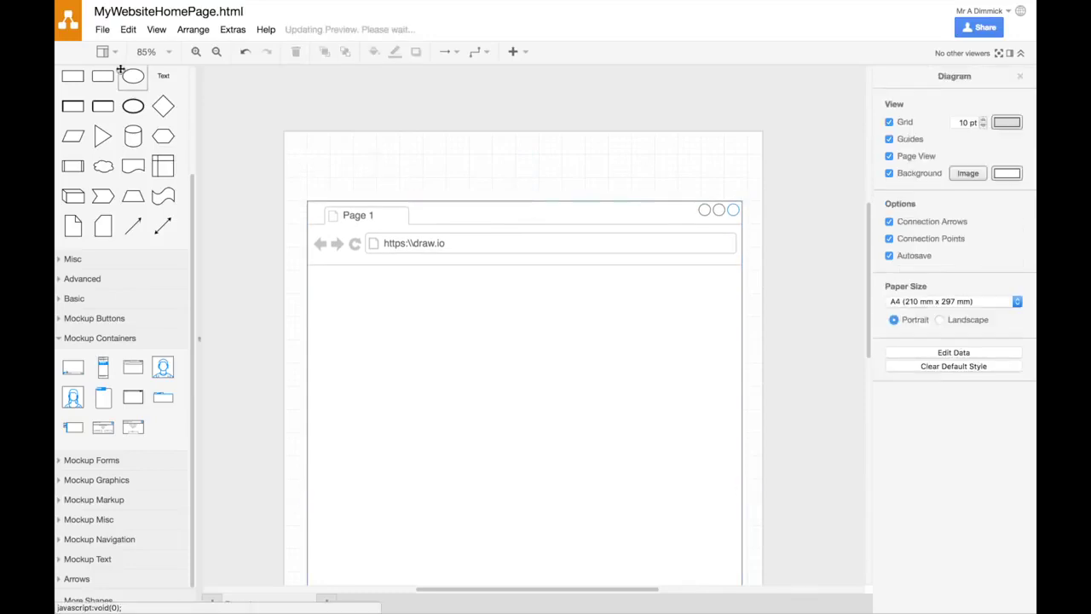
# Place a Text shape from the General library above the browser window and widen it to about two thirds of the window's width
pyautogui.moveTo(163, 78)
pyautogui.click(164, 78)
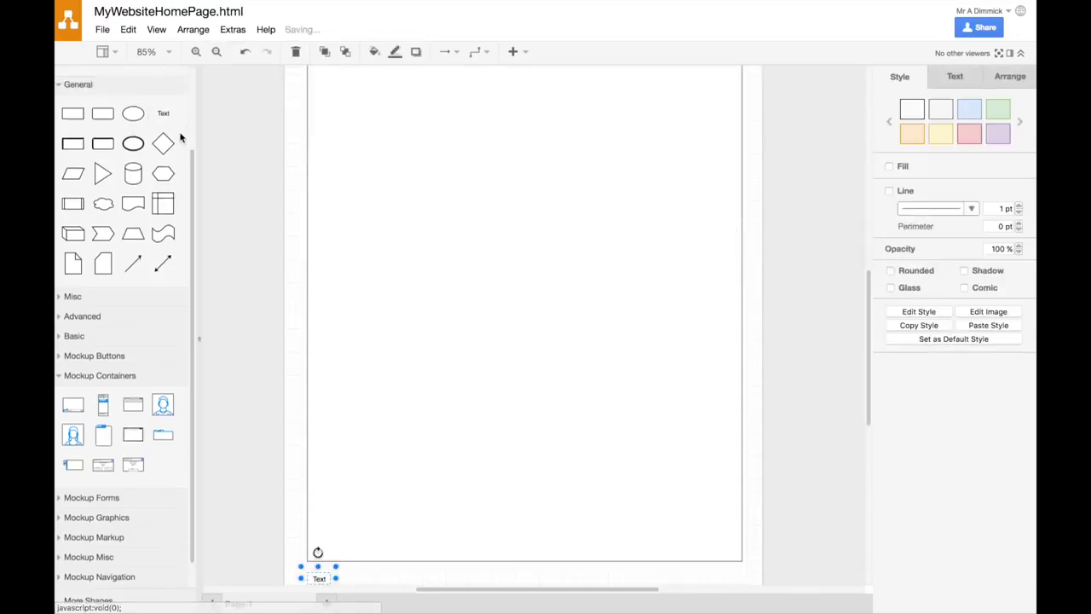
pyautogui.click(62, 406)
pyautogui.scroll(-2, 164, 405)
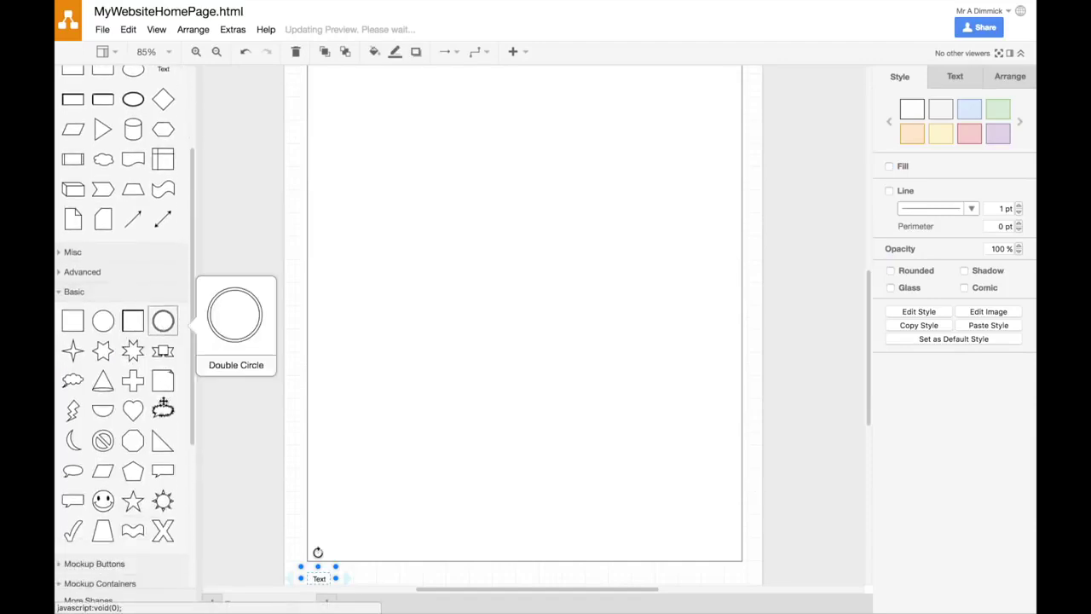
pyautogui.click(68, 294)
pyautogui.scroll(3, 103, 228)
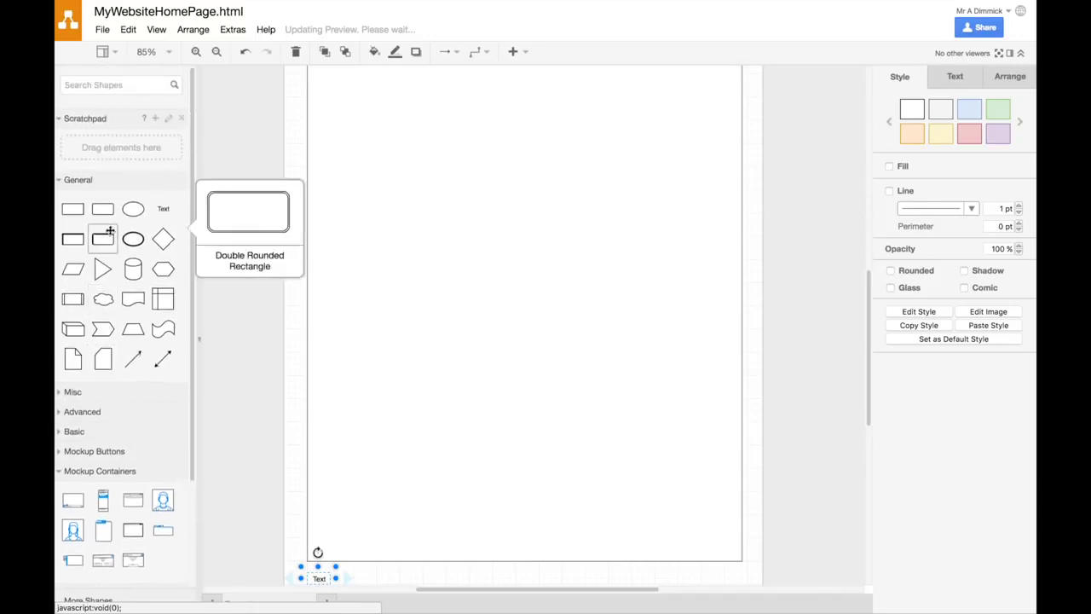
pyautogui.moveTo(161, 210); pyautogui.dragTo(271, 132)
pyautogui.scroll(4, 282, 219)
pyautogui.moveTo(282, 307); pyautogui.dragTo(597, 135)
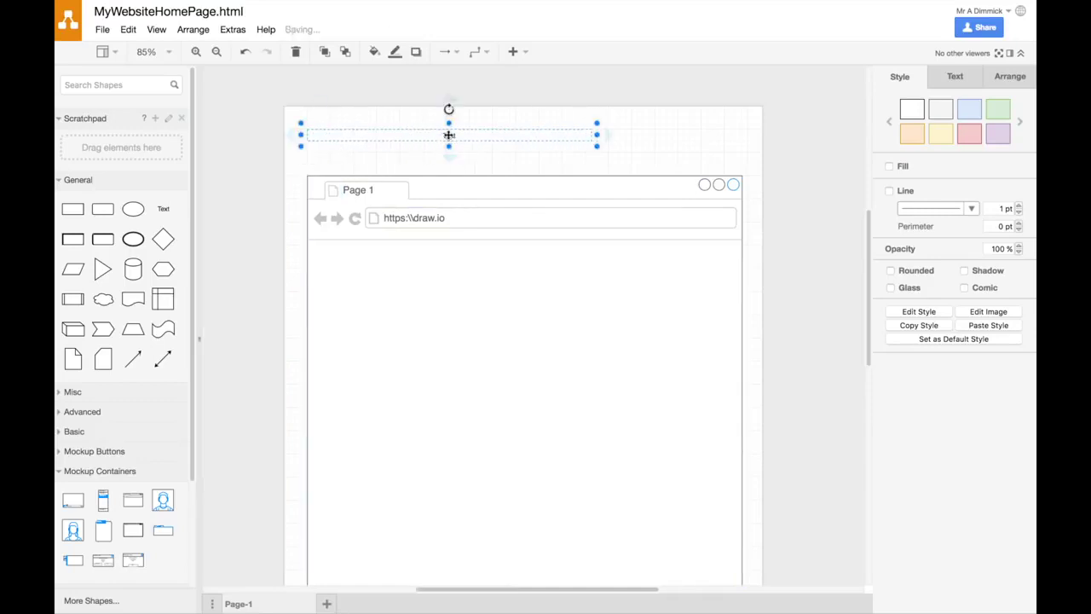
# Label the text shape "Home Page" and widen it to span the full width of the browser window
pyautogui.doubleClick(448, 134)
pyautogui.write('Home Page')
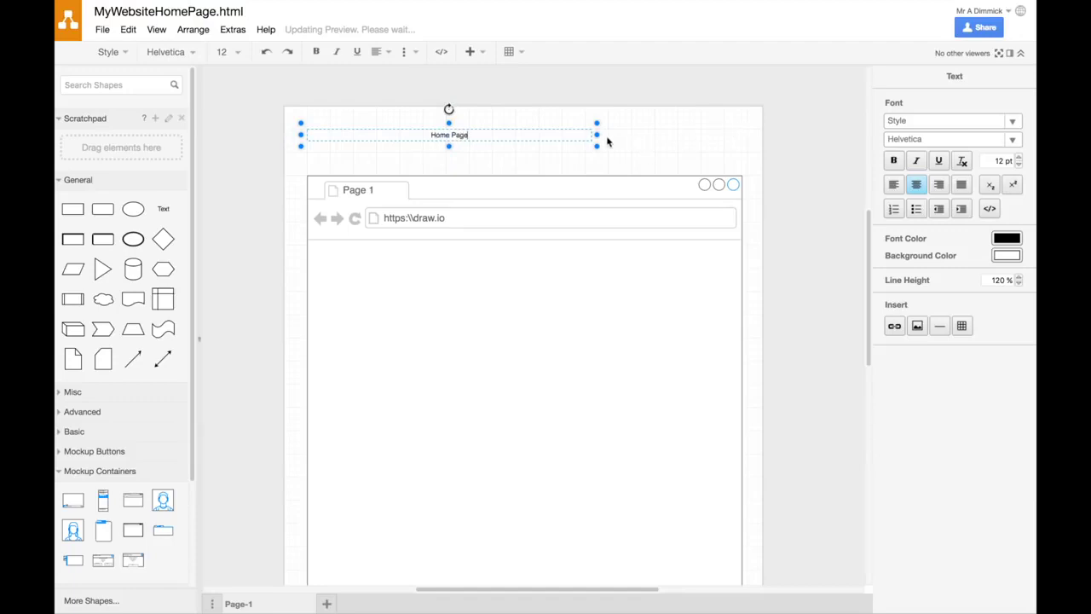
pyautogui.moveTo(597, 135); pyautogui.dragTo(756, 135)
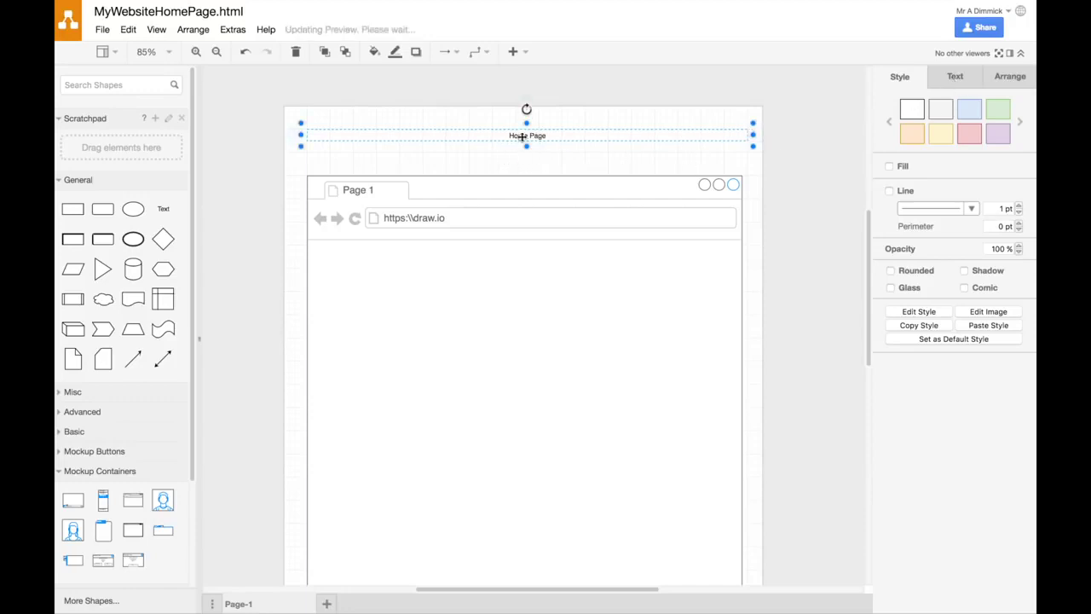
# Set the "Home Page" heading's font size to 18 pt and deselect it
pyautogui.click(956, 77)
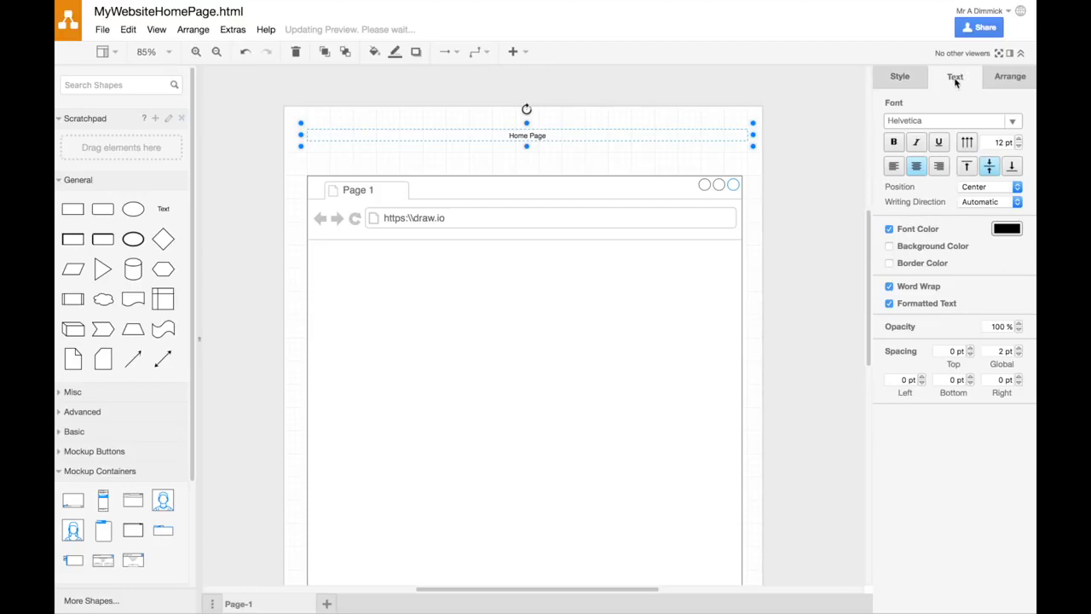
pyautogui.click(1020, 143)
pyautogui.write('18')
pyautogui.press('Return')
pyautogui.click(645, 162)
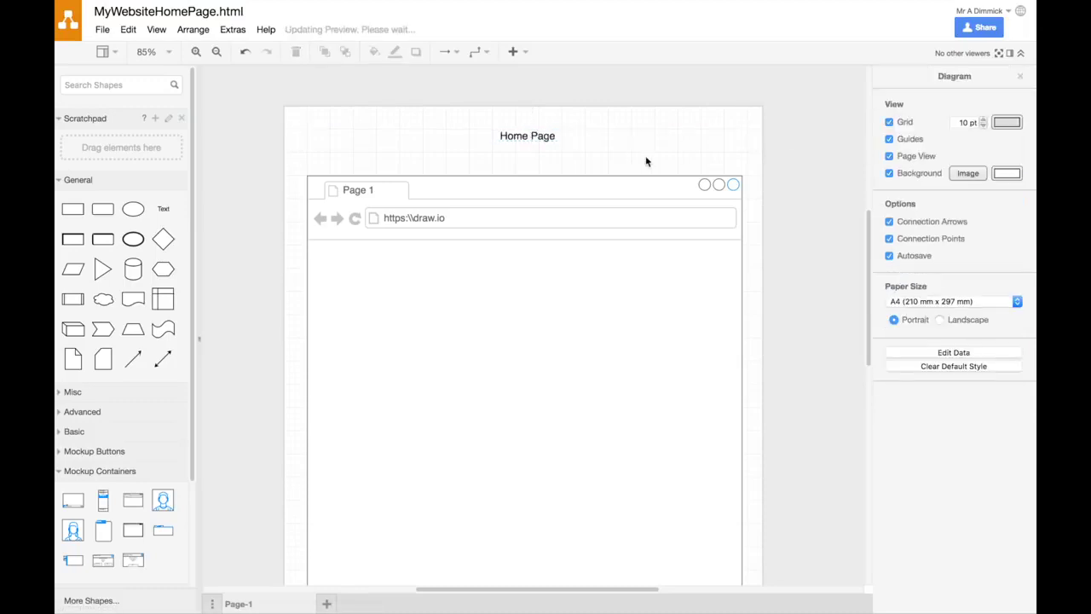
# Raise the browser window shape's upper edge slightly towards the "Home Page" heading, and deselect the shape
pyautogui.click(595, 195)
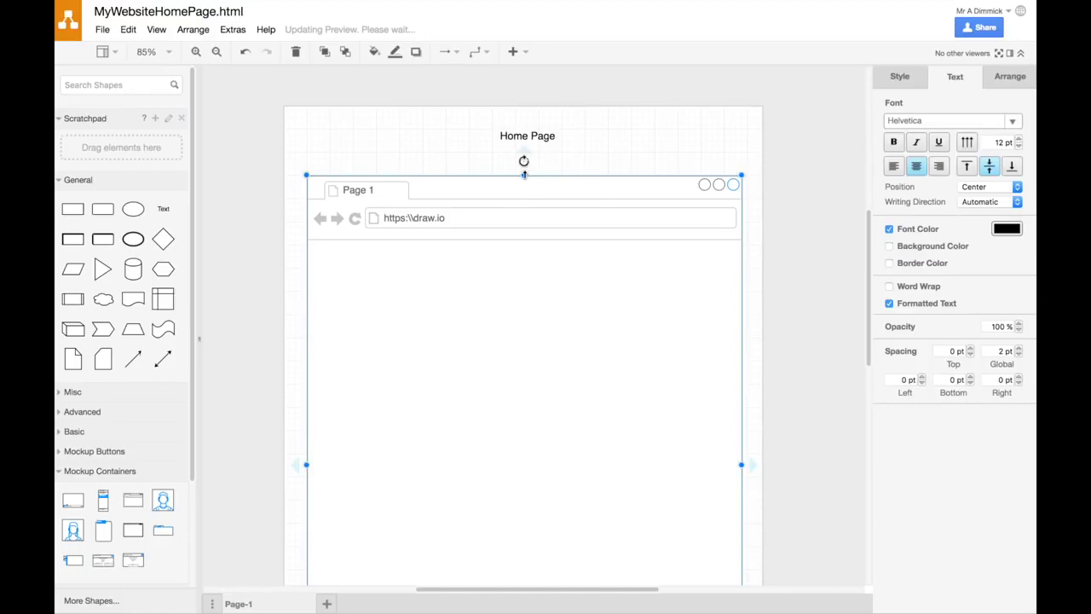
pyautogui.moveTo(523, 175); pyautogui.dragTo(523, 165)
pyautogui.click(858, 213)
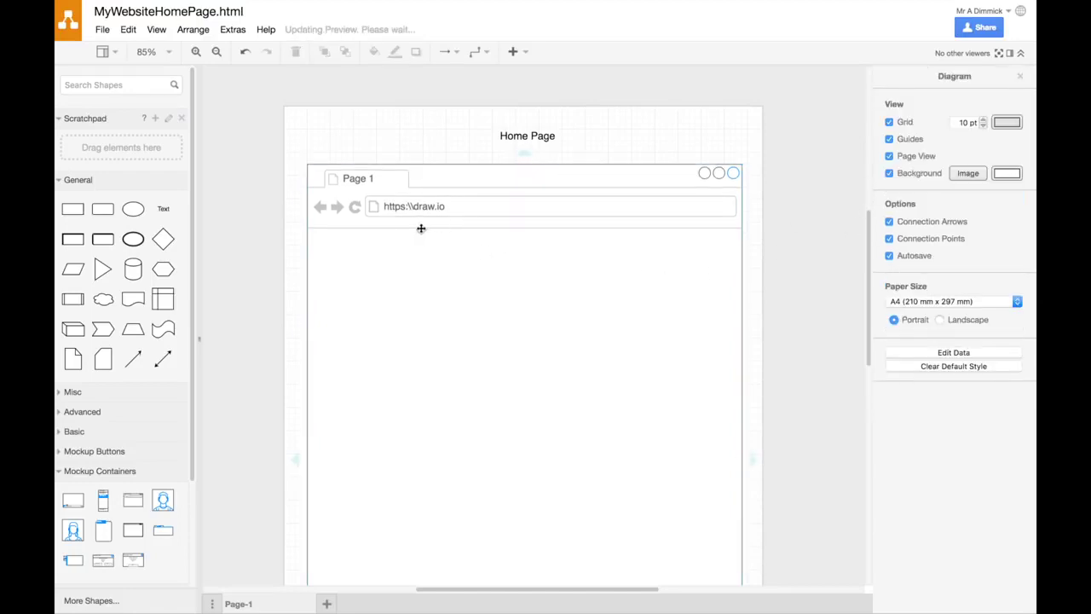
# Change the browser window's tab title to "My WebSite!"
pyautogui.click(358, 180)
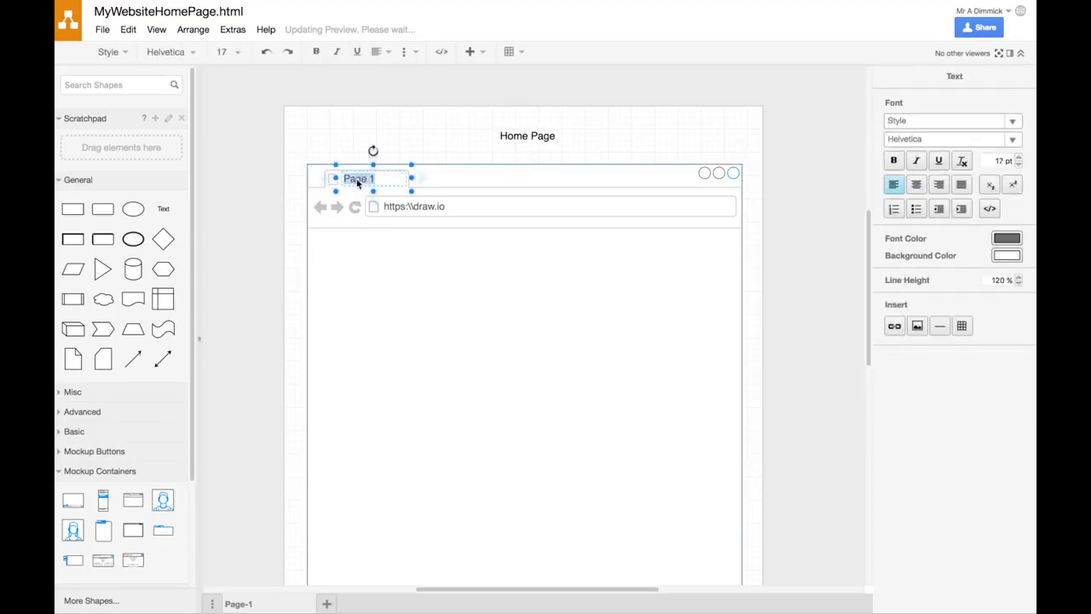
pyautogui.write('My WebSite!')
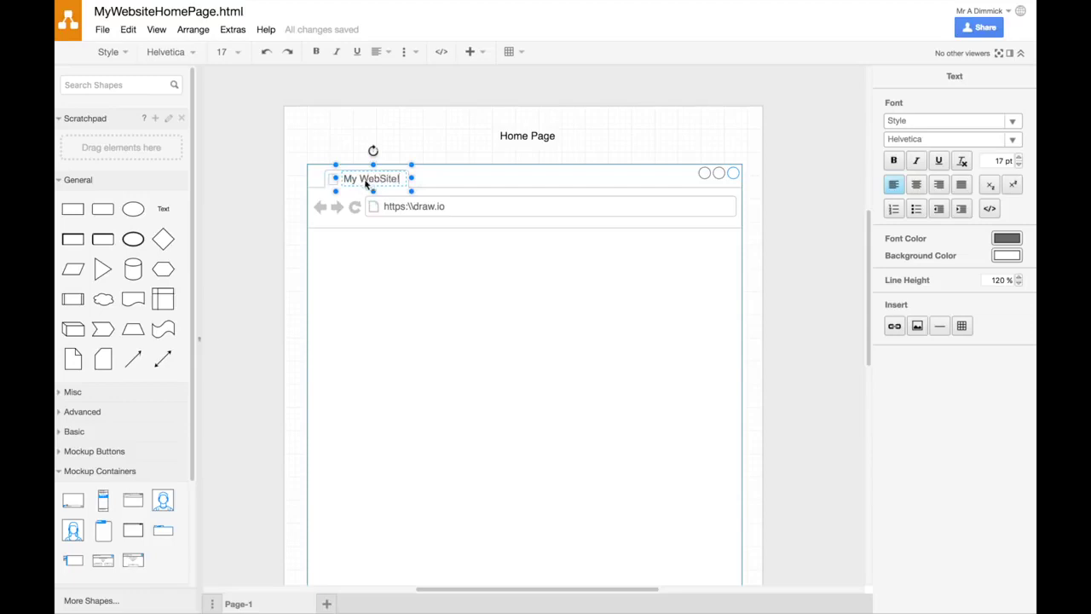
pyautogui.click(283, 239)
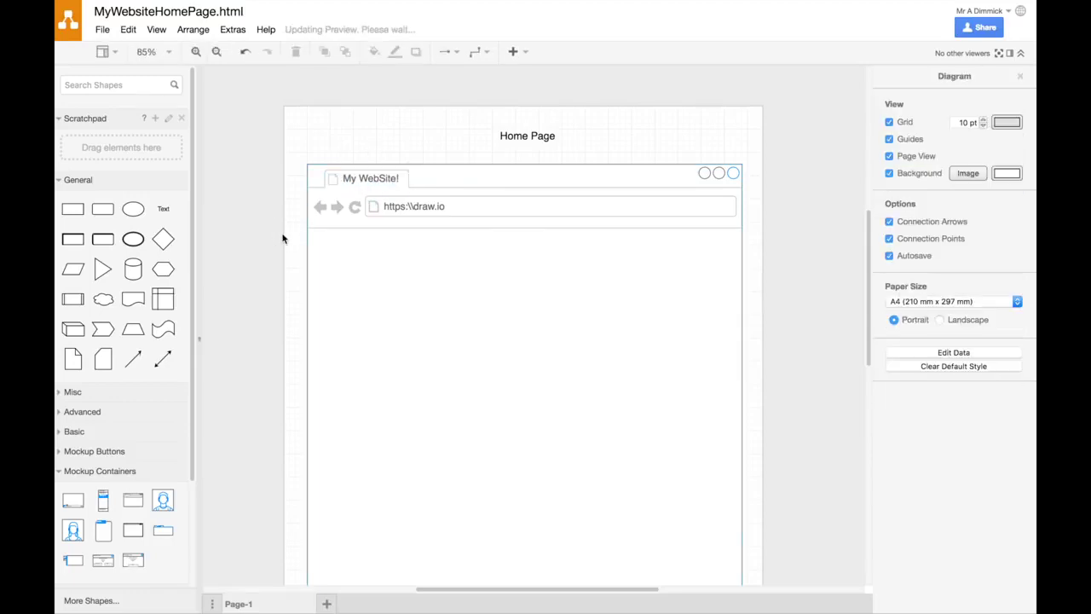
pyautogui.doubleClick(433, 208)
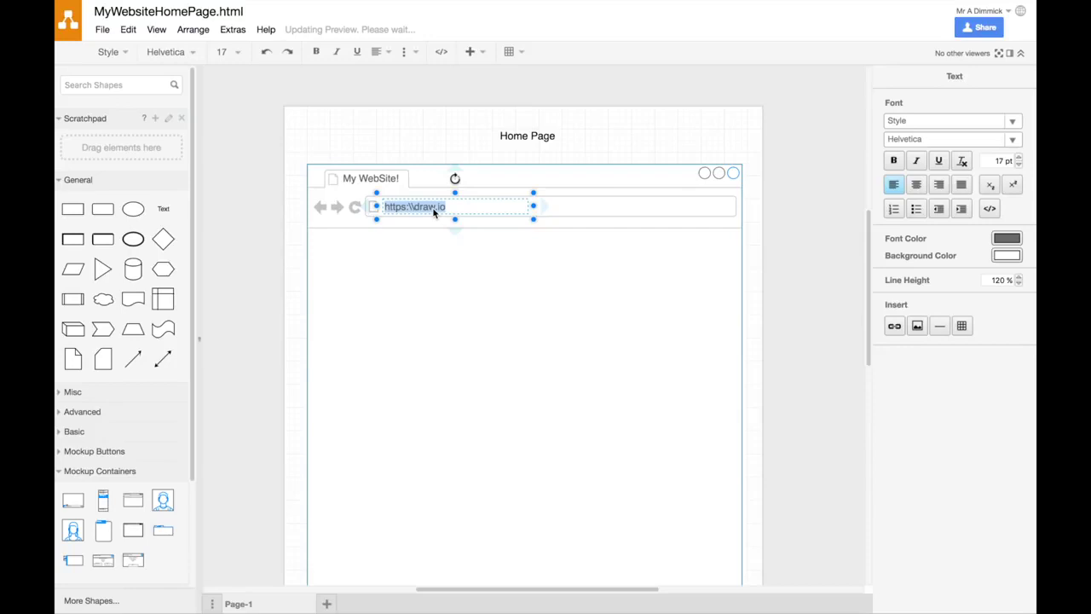
pyautogui.write('www.mywebsite.com')
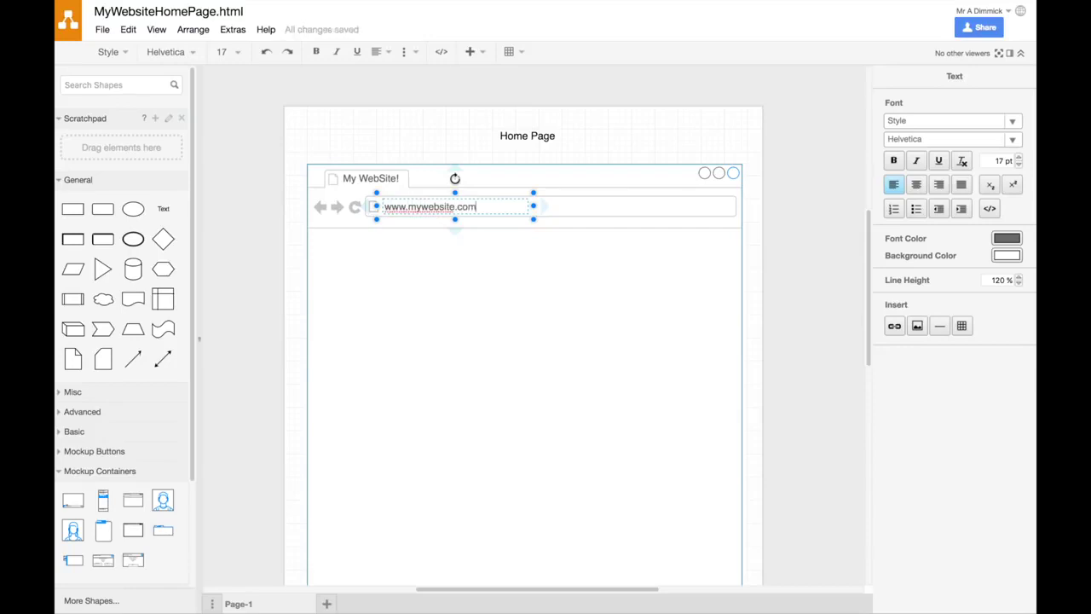
pyautogui.click(265, 248)
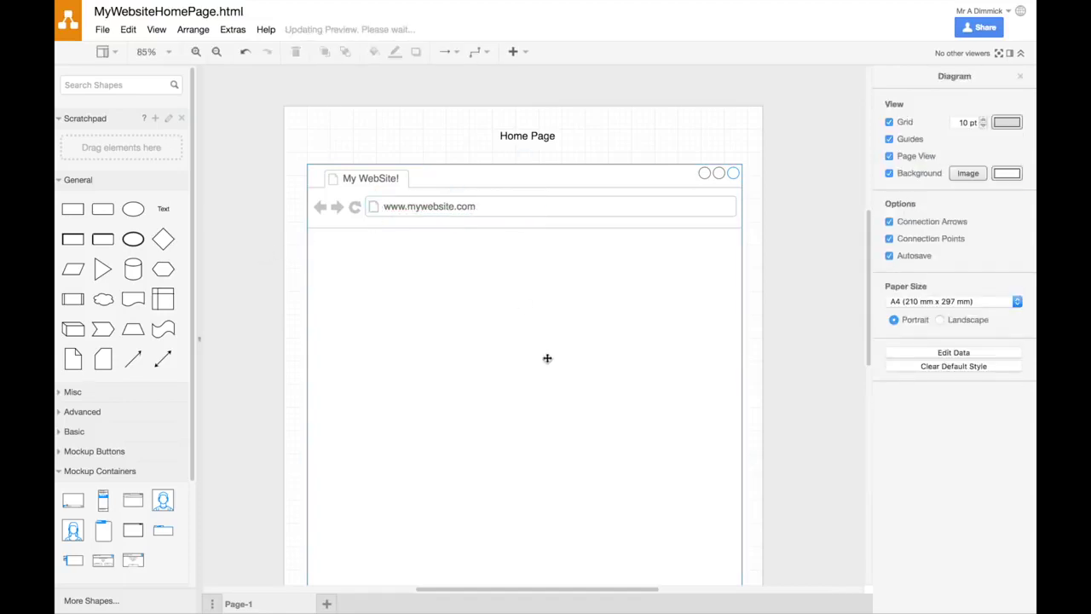
# Place a Sign In form from the Mockup Forms library against the browser window's right edge, just below the address bar
pyautogui.scroll(-2, 547, 359)
pyautogui.scroll(-2, 547, 359)
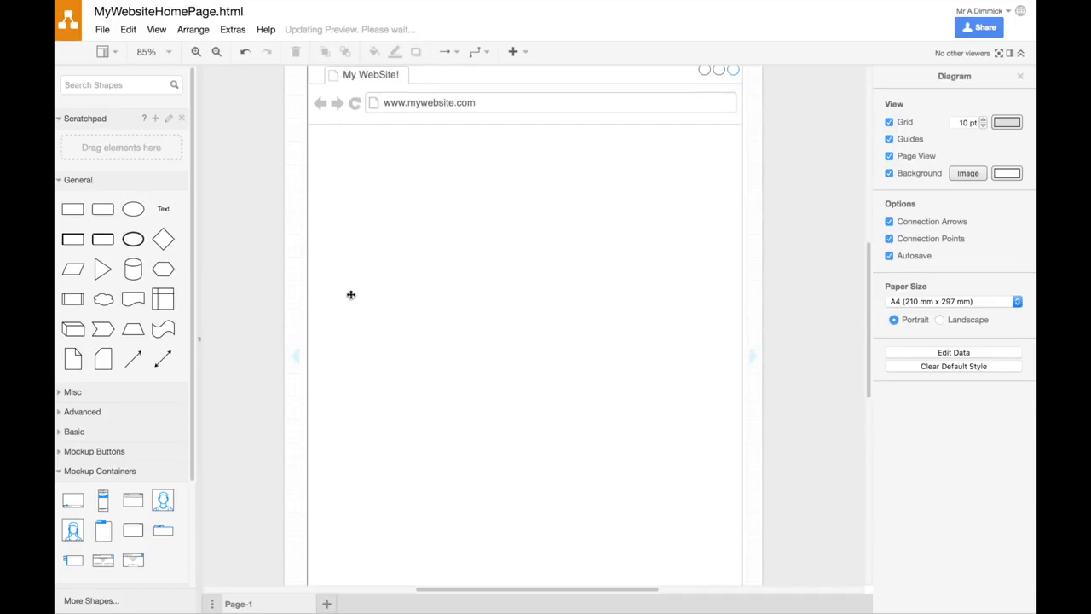
pyautogui.scroll(-1, 694, 310)
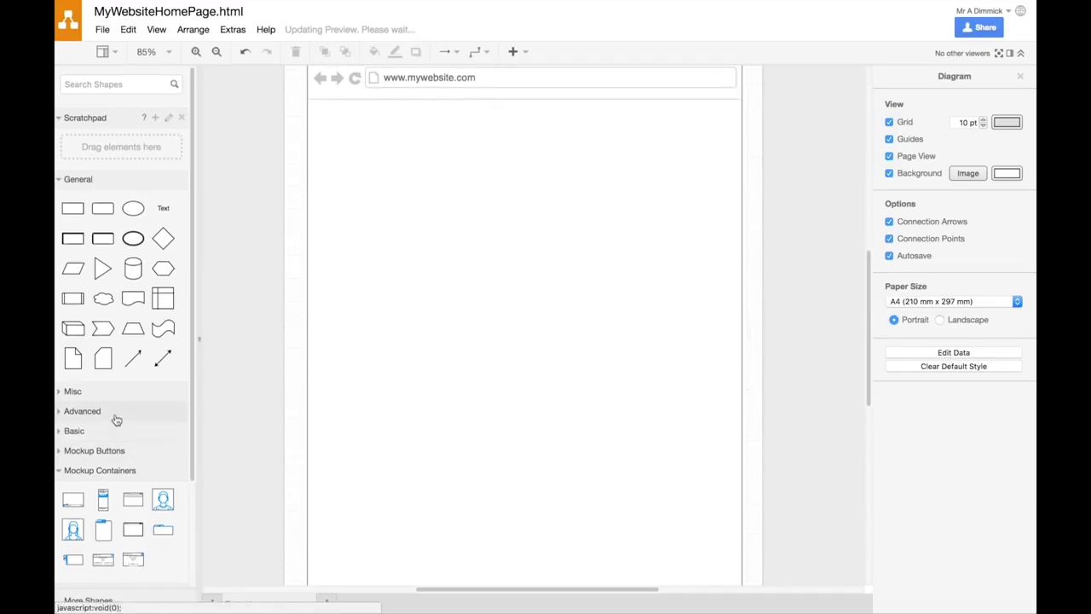
pyautogui.scroll(-3, 114, 419)
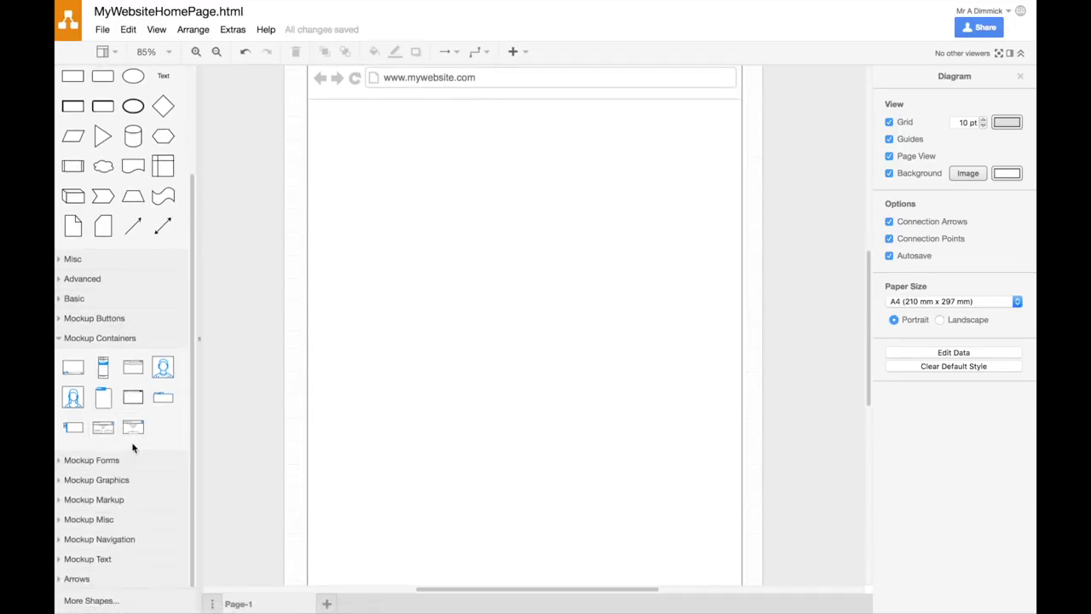
pyautogui.moveTo(76, 374)
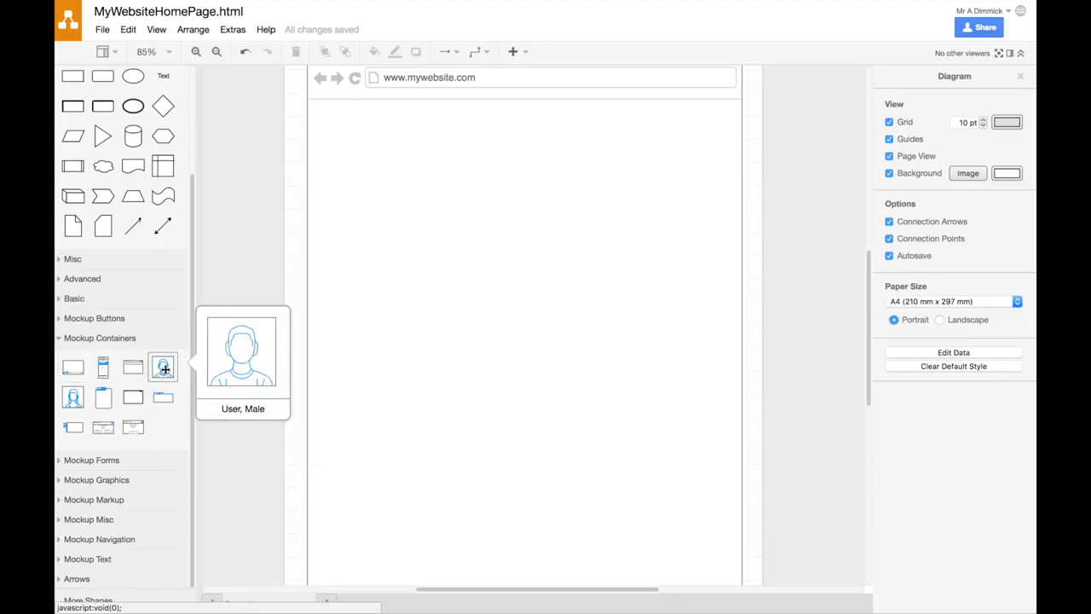
pyautogui.moveTo(137, 402)
pyautogui.click(92, 466)
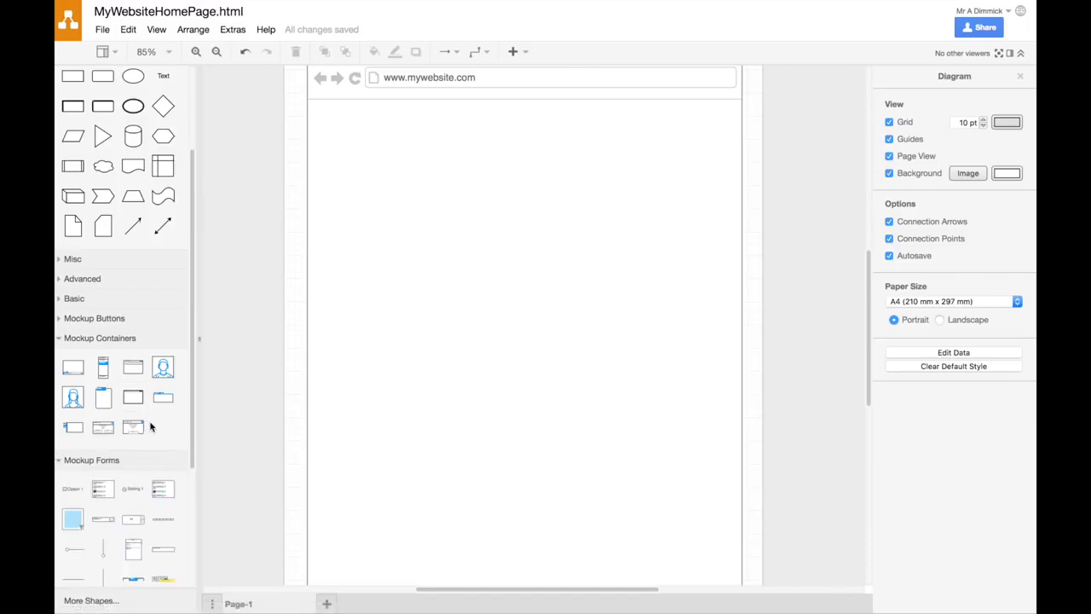
pyautogui.scroll(-5, 150, 426)
pyautogui.moveTo(158, 427)
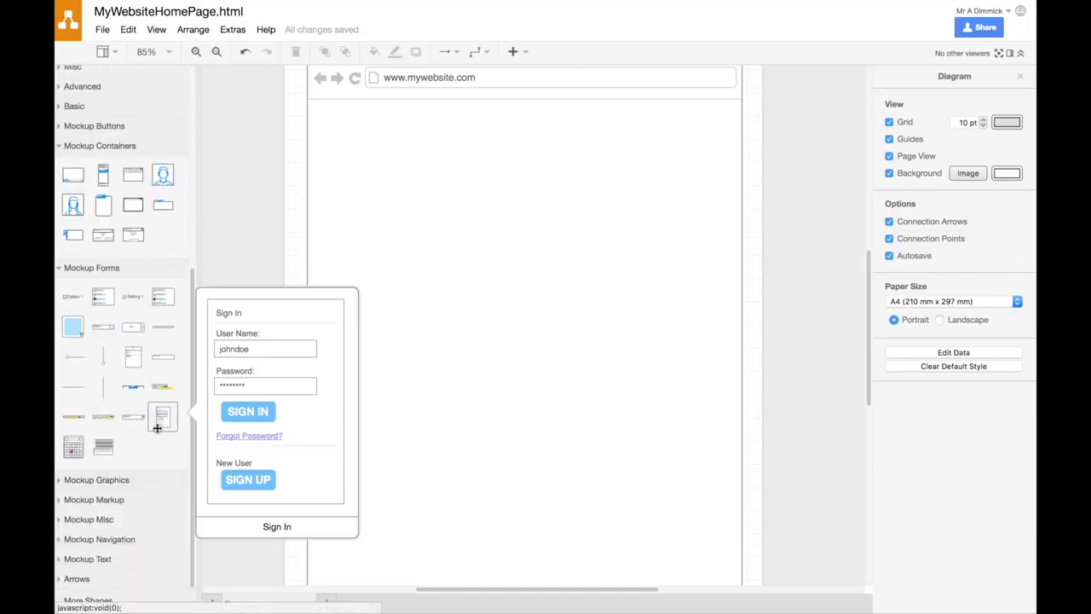
pyautogui.moveTo(163, 417); pyautogui.dragTo(401, 225)
pyautogui.moveTo(486, 331); pyautogui.dragTo(707, 242)
pyautogui.click(784, 221)
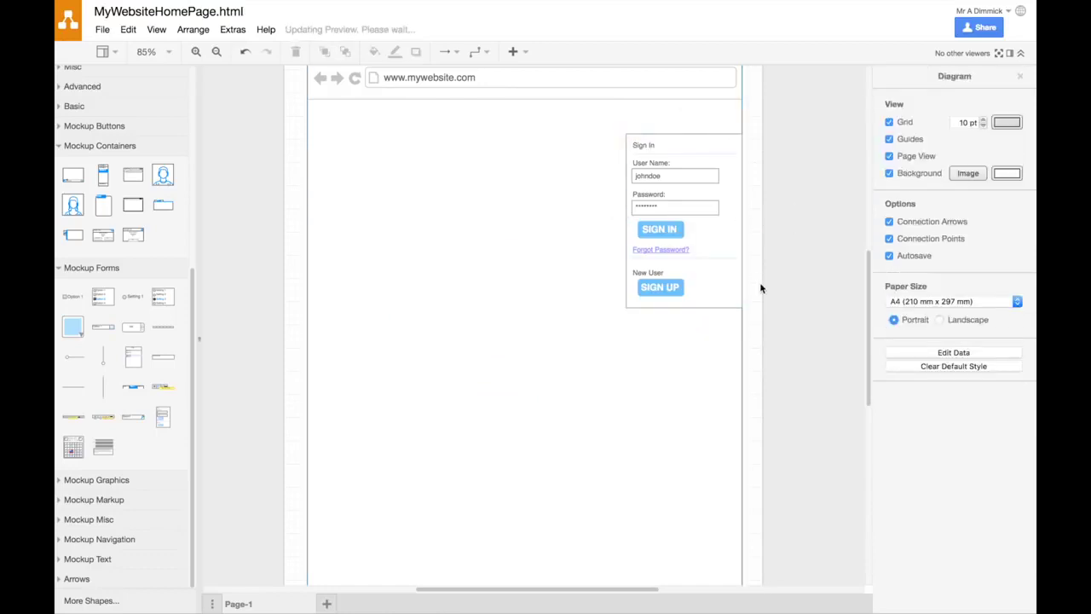
# Delete the Sign In form from the browser window
pyautogui.click(670, 269)
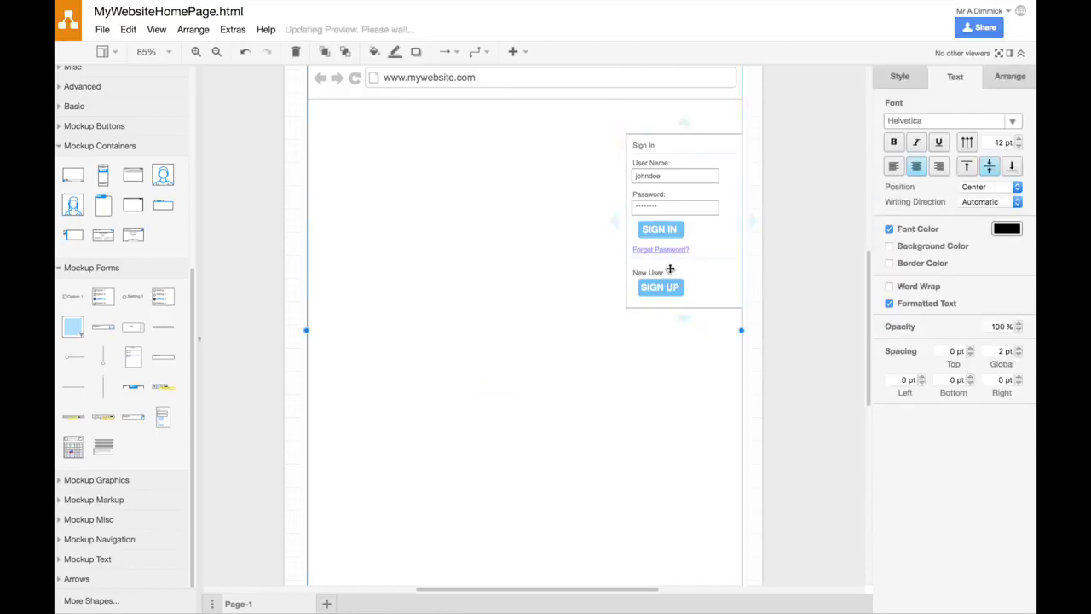
pyautogui.click(701, 305)
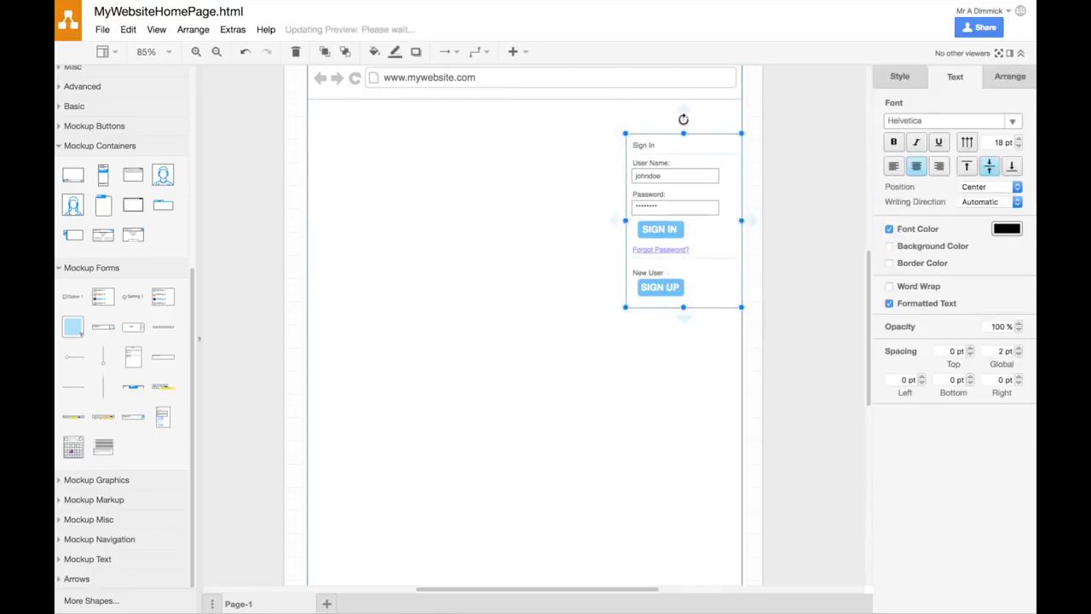
pyautogui.press('Delete')
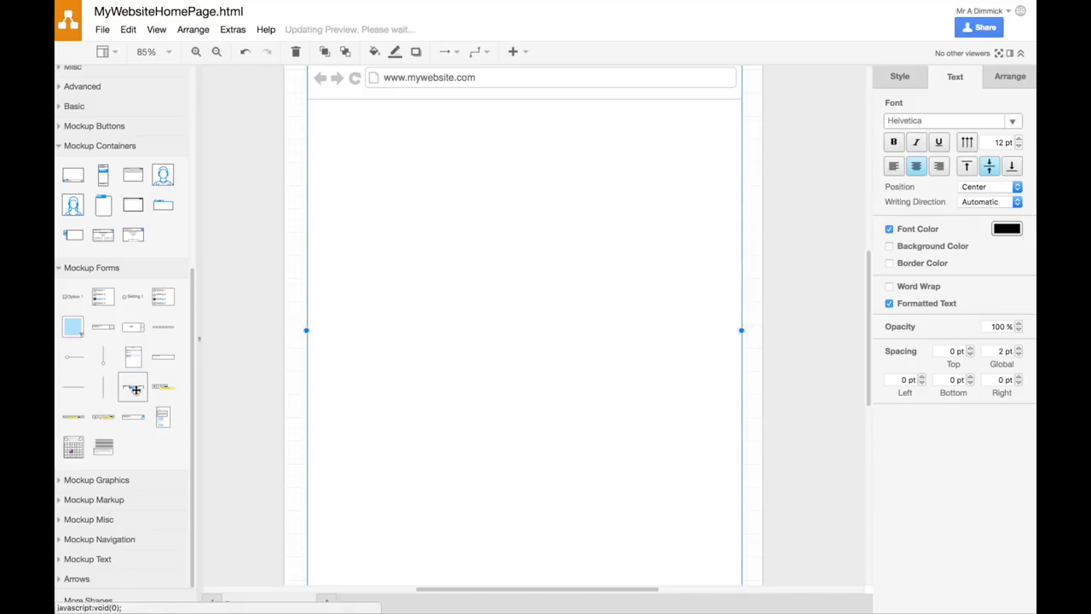
# Look through the Mockup Buttons, Containers, Forms and Navigation shape libraries for an element suitable as the site's navigation bar
pyautogui.moveTo(135, 389)
pyautogui.moveTo(103, 212)
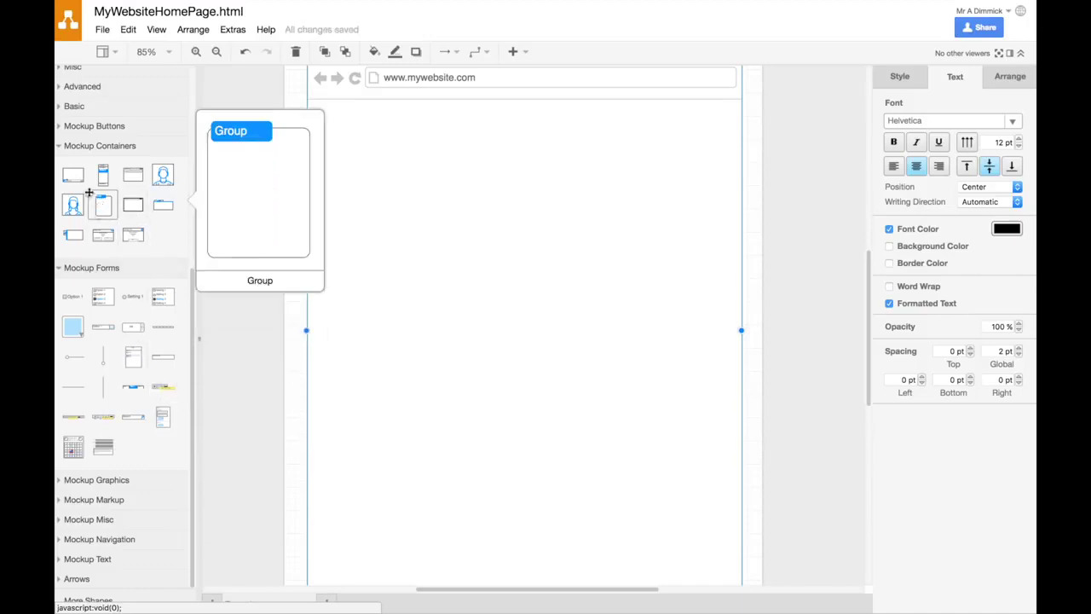
pyautogui.click(89, 126)
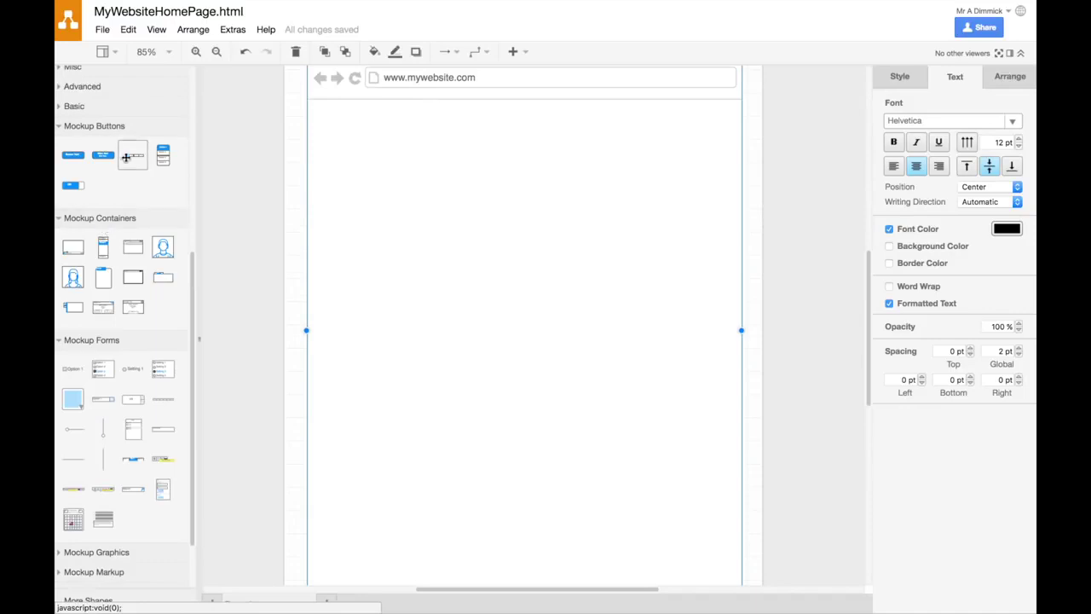
pyautogui.moveTo(130, 157)
pyautogui.scroll(-3, 191, 338)
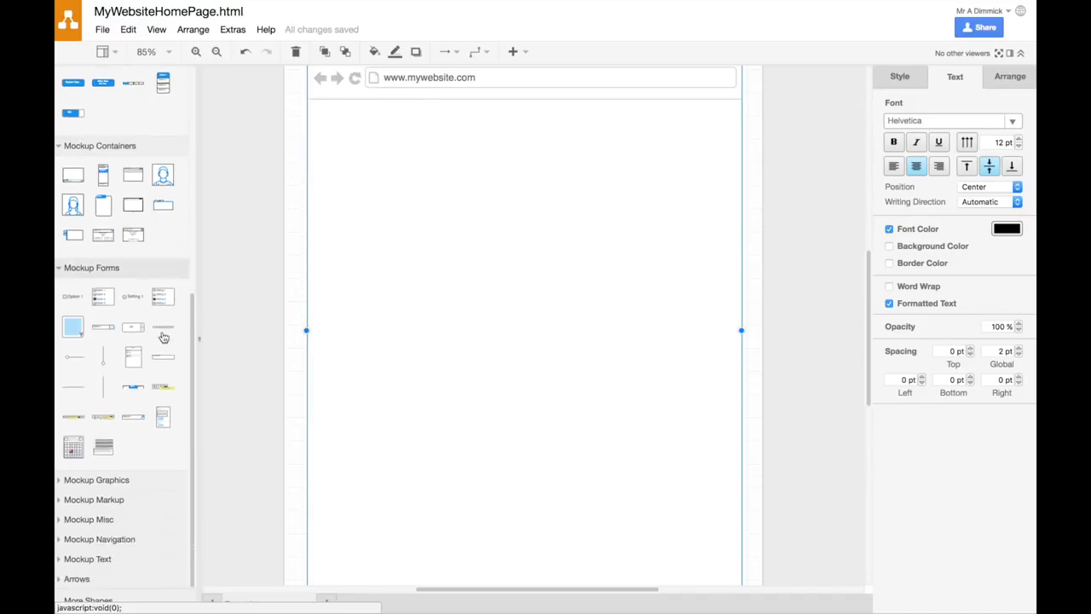
pyautogui.click(59, 539)
pyautogui.moveTo(127, 494)
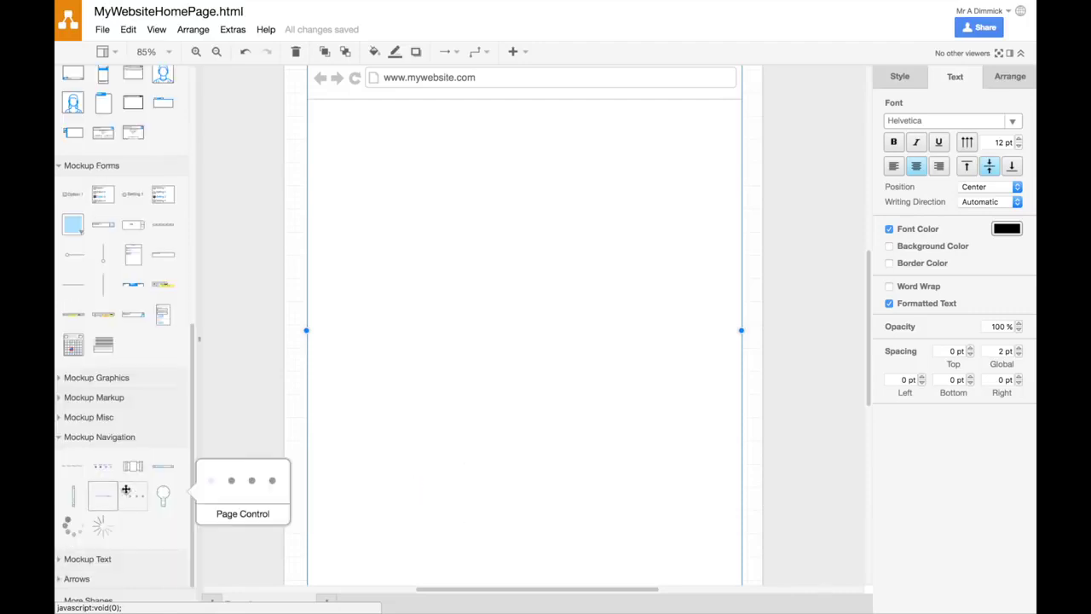
pyautogui.moveTo(165, 466)
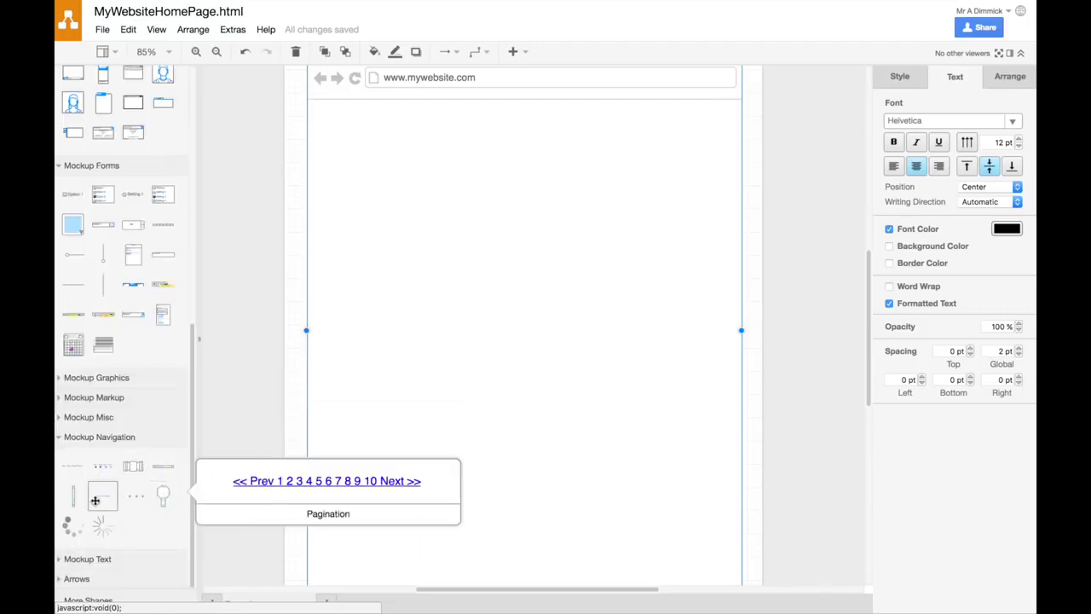
pyautogui.moveTo(99, 463)
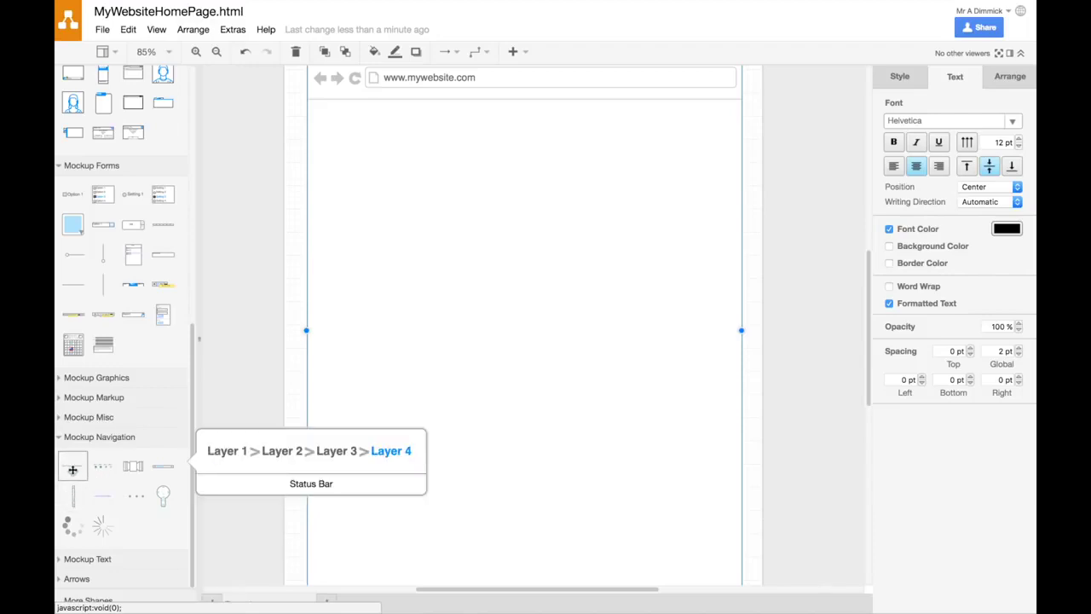
pyautogui.moveTo(77, 522)
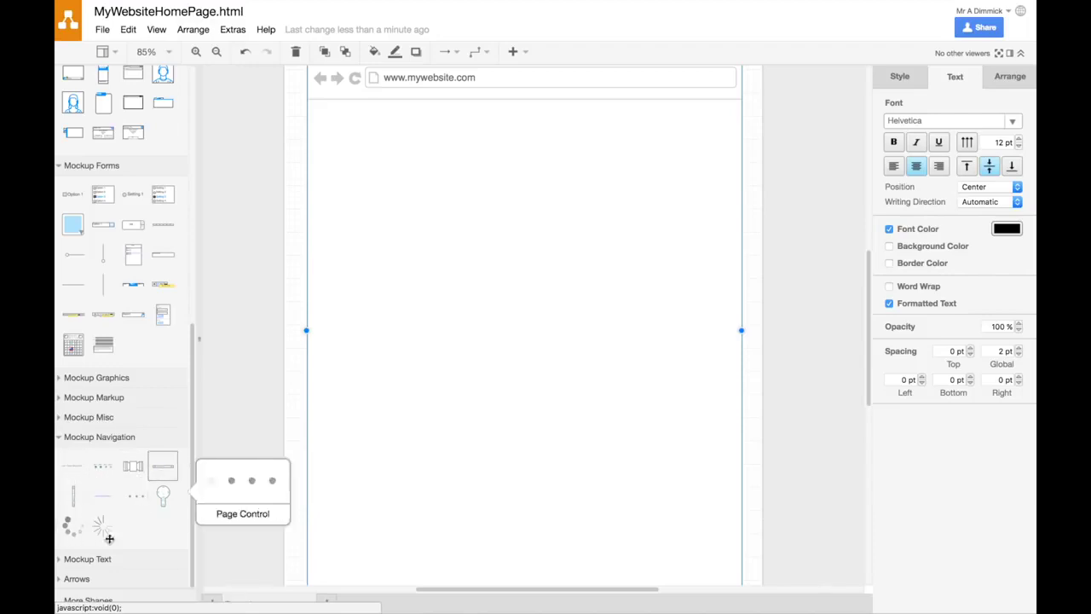
# Place the four-button bar from the Mockup Text library just below the address bar, against the browser window's right edge
pyautogui.click(61, 561)
pyautogui.scroll(-3, 128, 511)
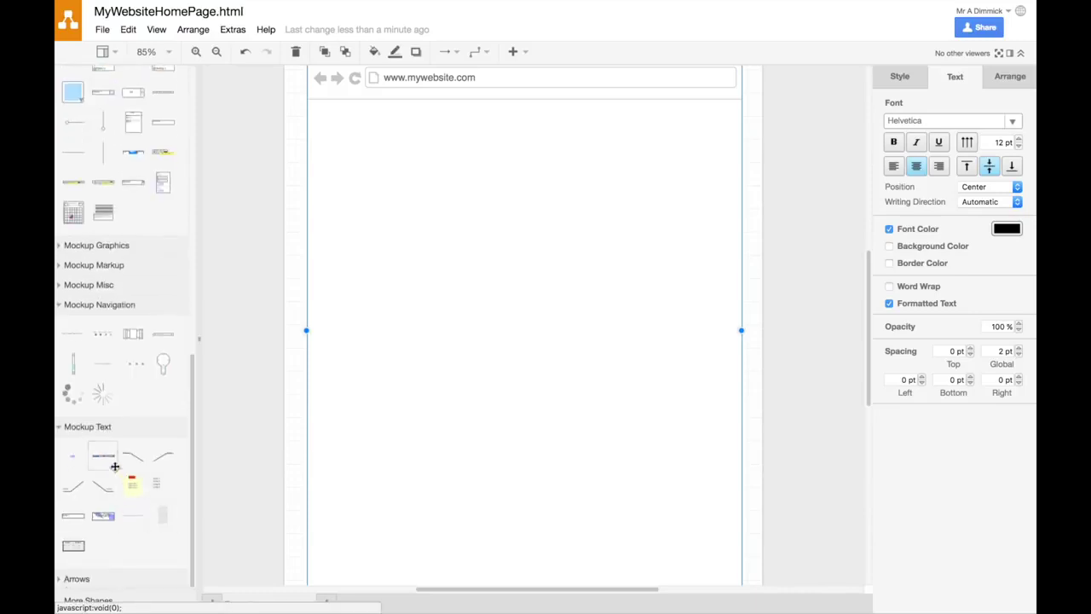
pyautogui.moveTo(104, 461)
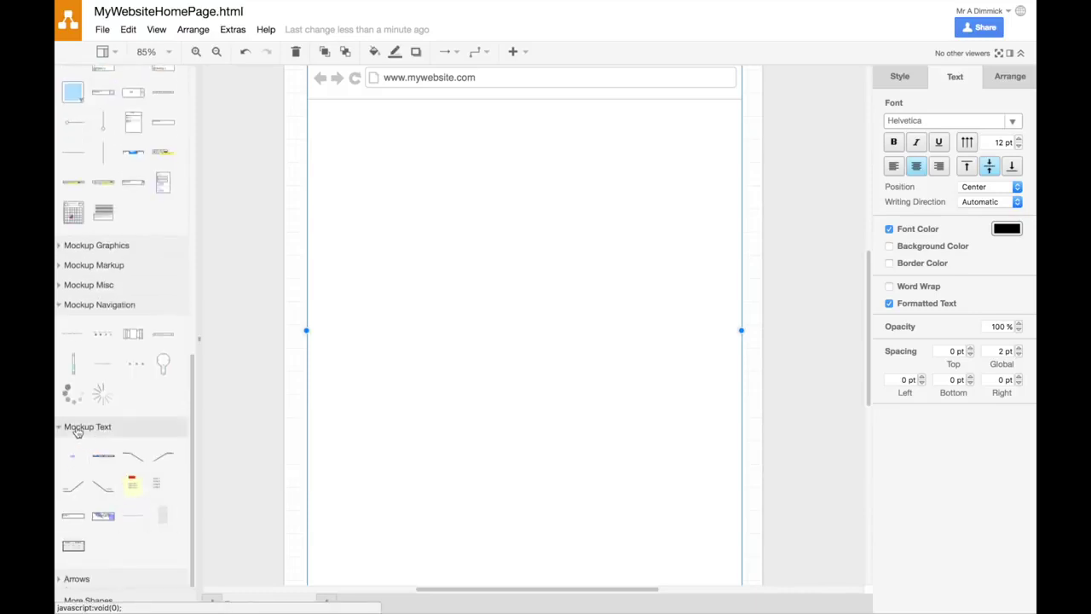
pyautogui.moveTo(103, 456); pyautogui.dragTo(532, 112)
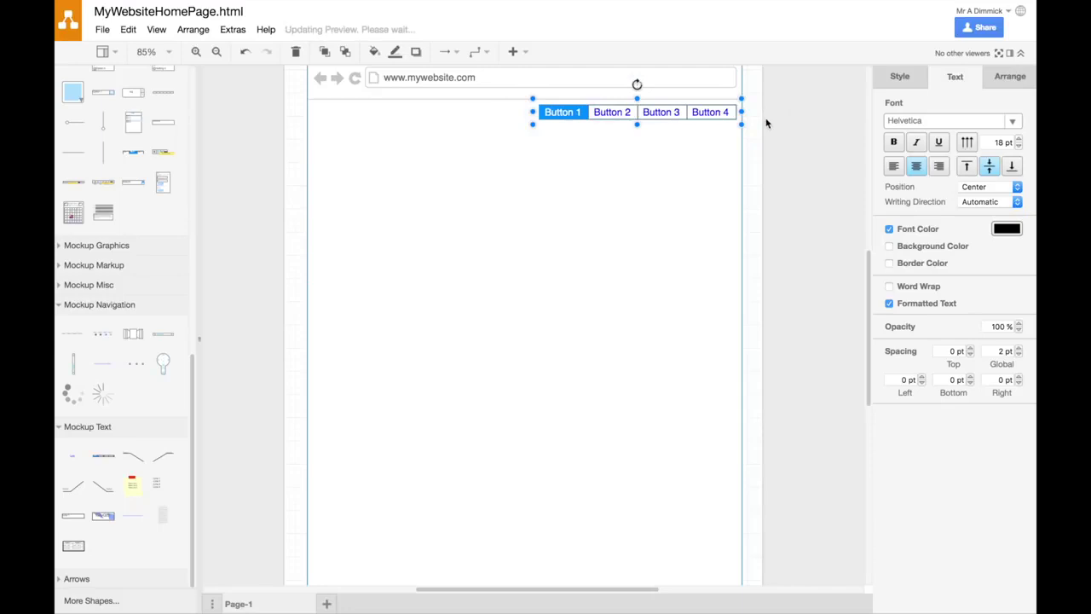
pyautogui.click(773, 148)
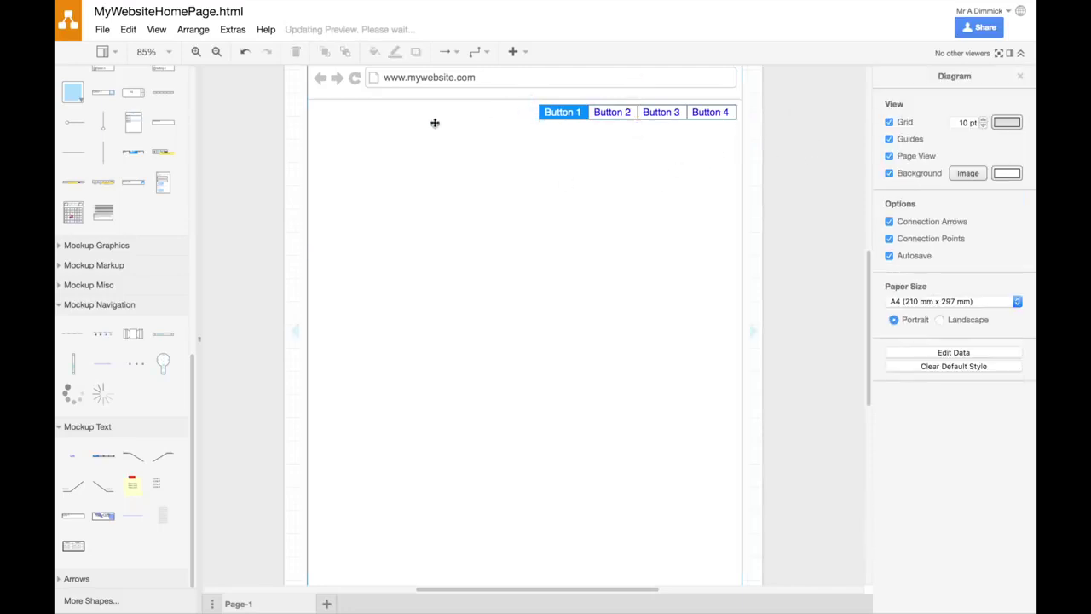
# Place a small, wide image placeholder from the Mockup Graphics library just below the address bar, near the browser window's left edge
pyautogui.click(122, 246)
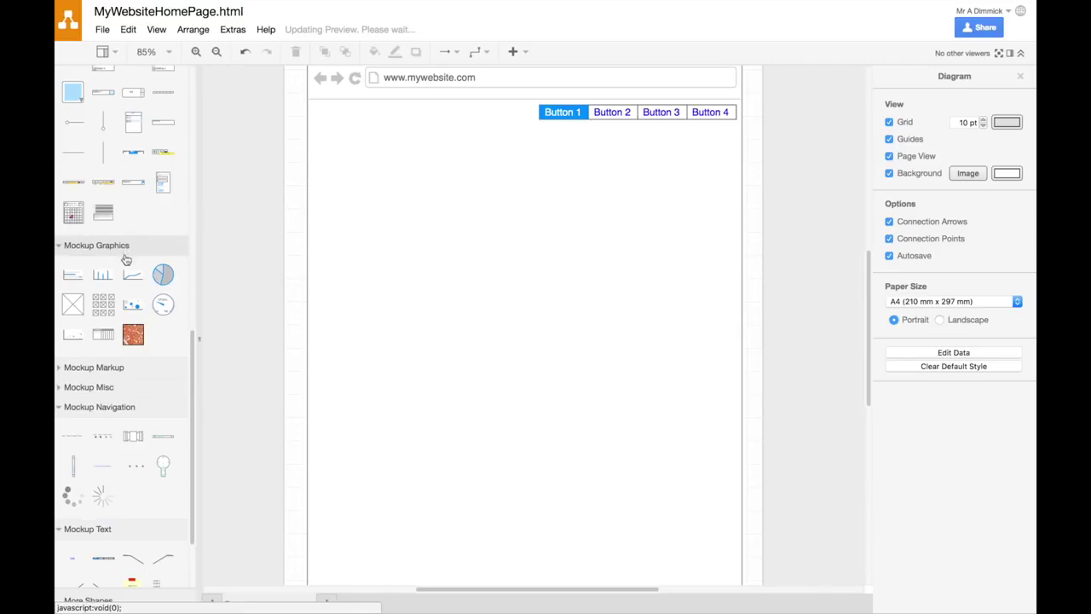
pyautogui.moveTo(73, 305); pyautogui.dragTo(425, 134)
pyautogui.press('F2')
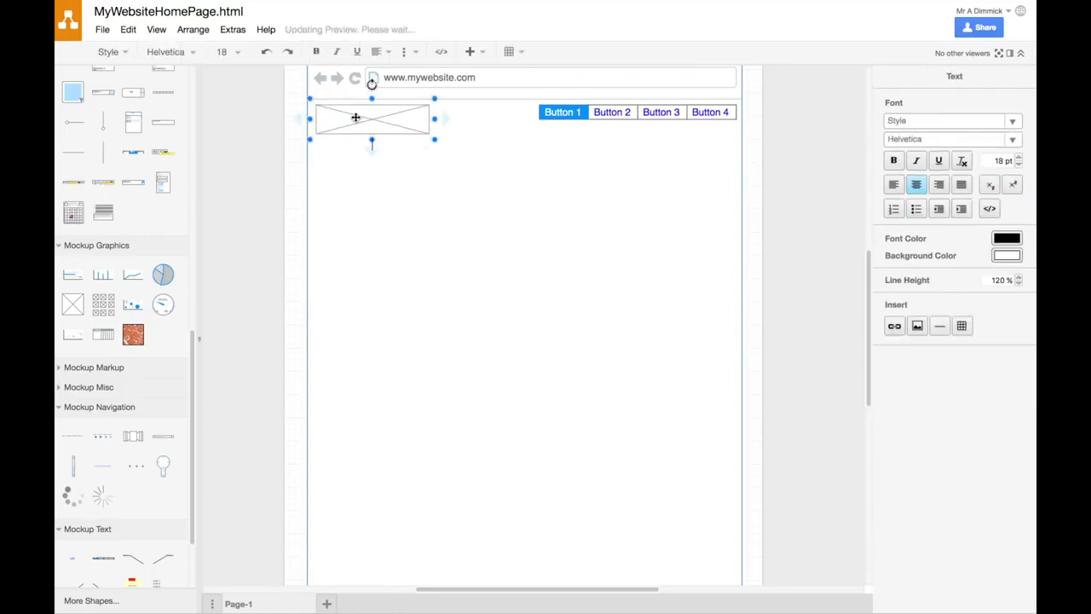
pyautogui.click(312, 143)
pyautogui.moveTo(365, 127); pyautogui.dragTo(360, 123)
# Try to drop a Text shape from the General library onto the small image placeholder
pyautogui.scroll(3, 128, 256)
pyautogui.moveTo(138, 191)
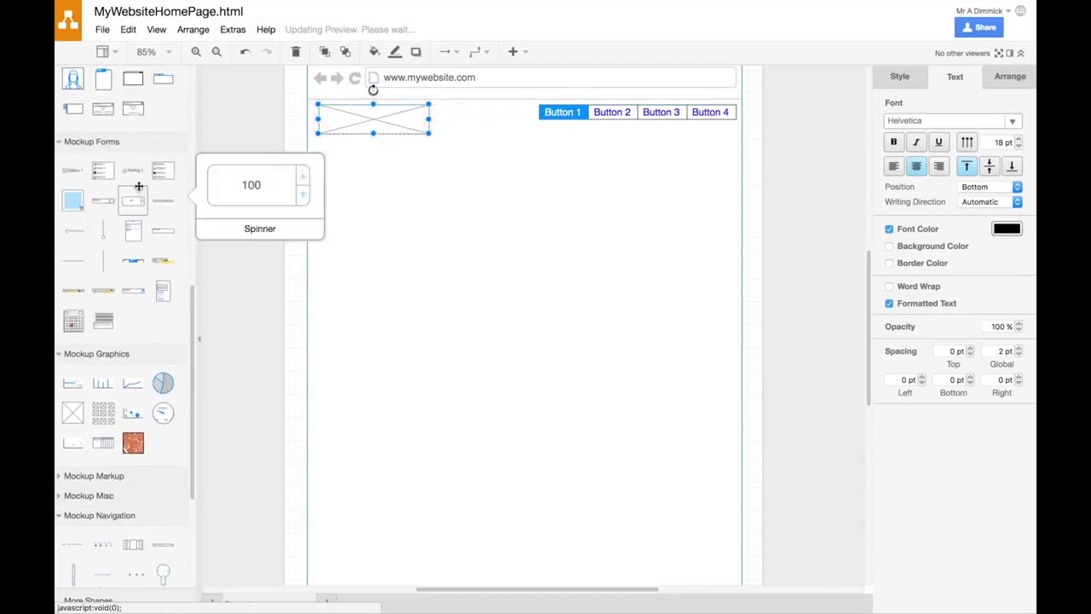
pyautogui.scroll(10, 132, 170)
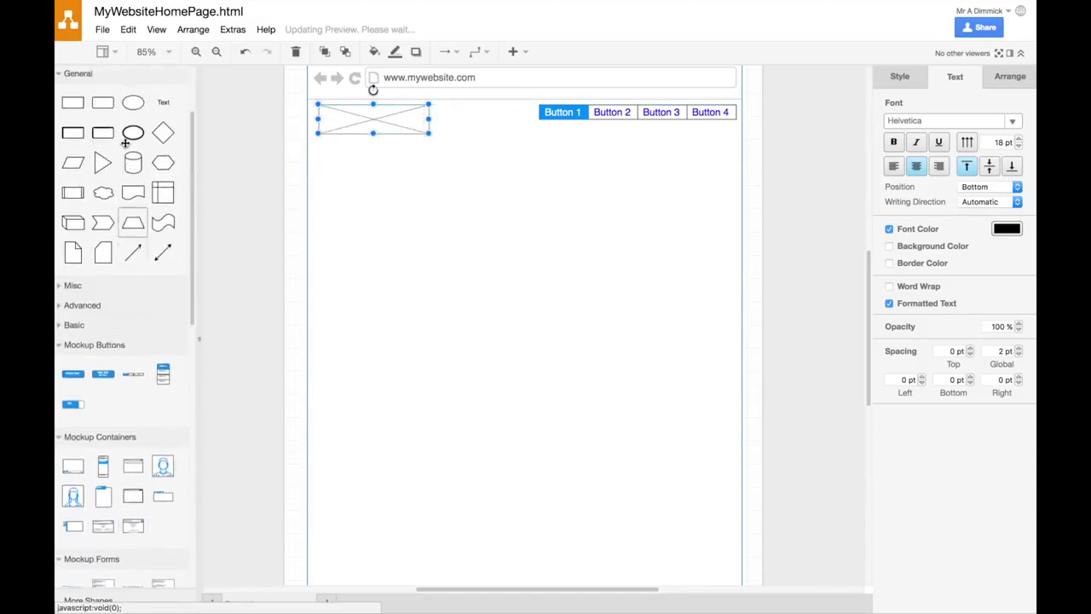
pyautogui.moveTo(163, 102); pyautogui.dragTo(367, 121)
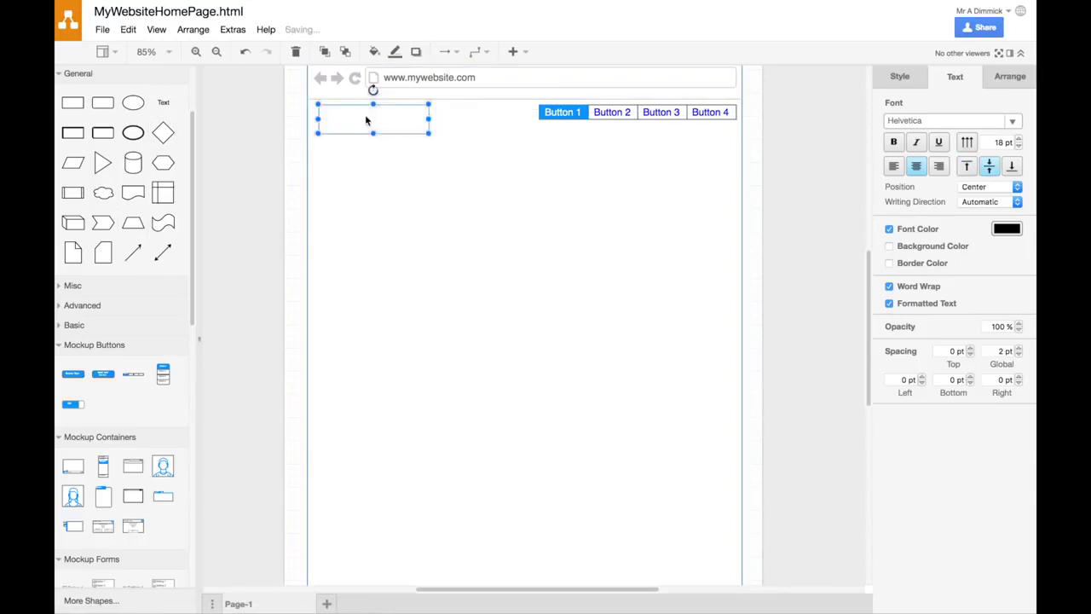
pyautogui.click(240, 160)
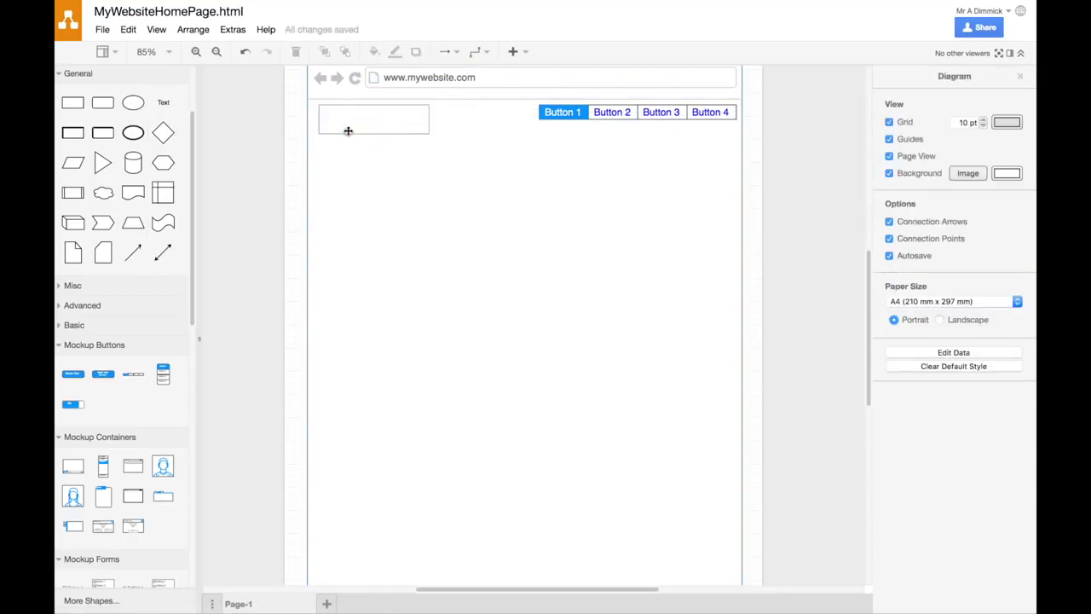
pyautogui.hotkey('ctrl', 'z')
# Add a Text shape at the centre of the small image placeholder and label it "Logo"
pyautogui.moveTo(171, 115); pyautogui.dragTo(374, 119)
pyautogui.doubleClick(372, 120)
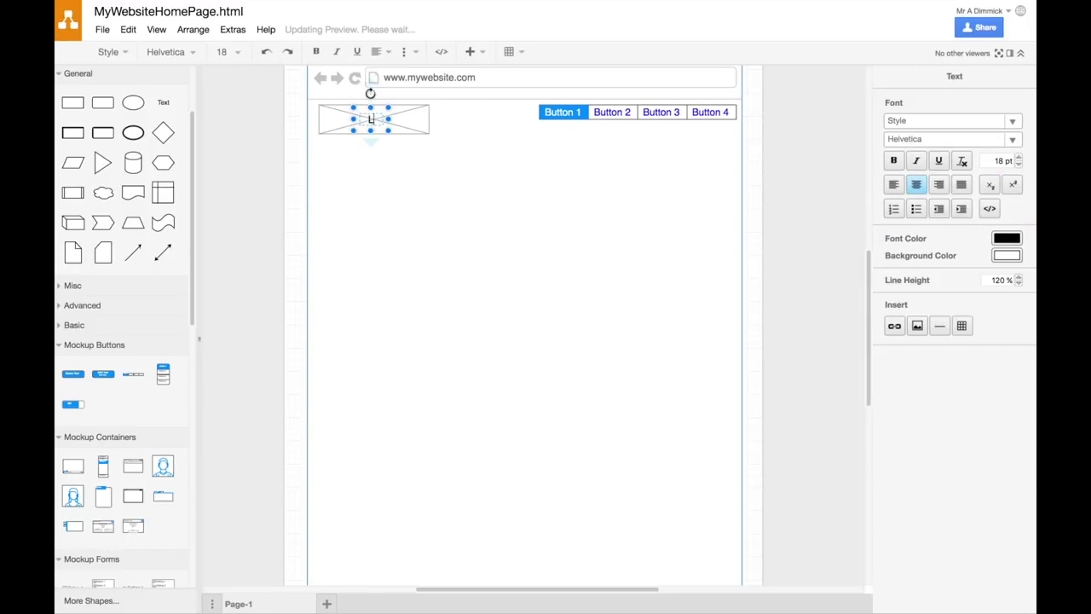
pyautogui.click(261, 183)
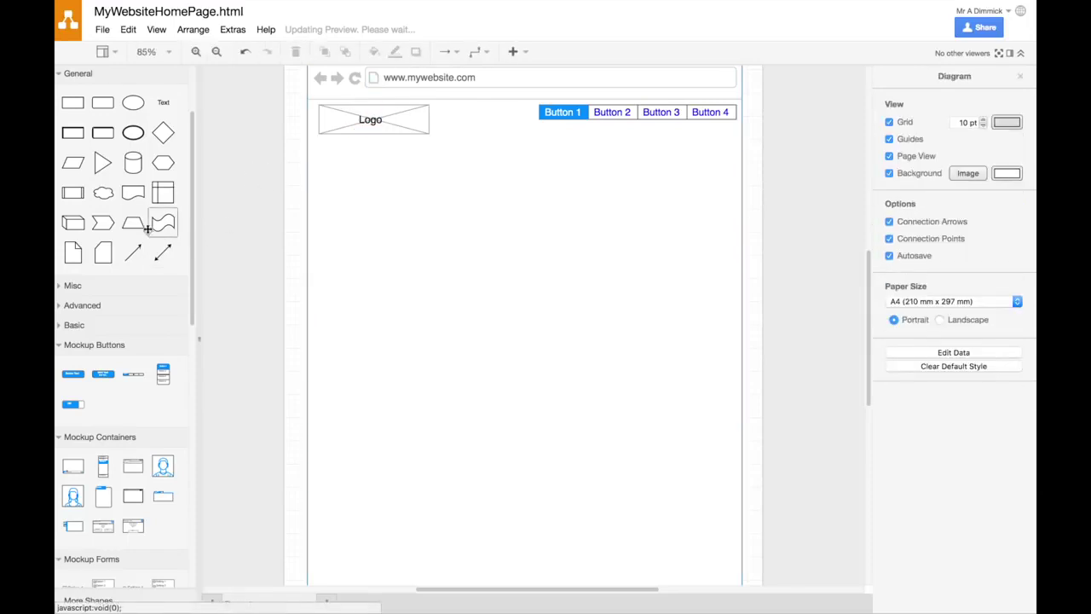
# Place a large Mockup Graphics image placeholder below the logo and button bar, stretched across the browser window's full width
pyautogui.moveTo(147, 225)
pyautogui.scroll(-10, 148, 237)
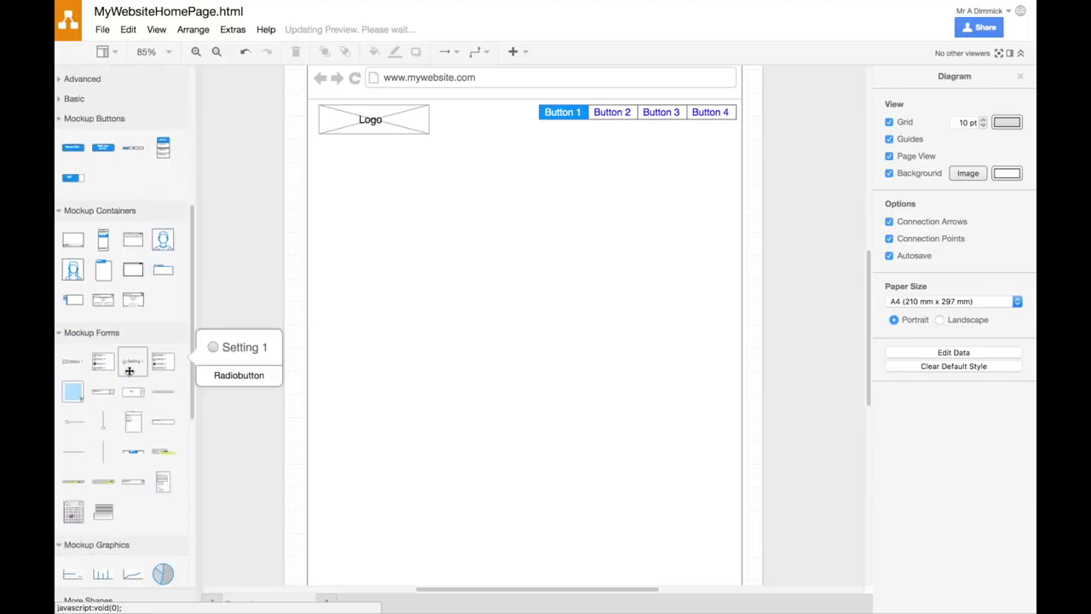
pyautogui.moveTo(73, 381); pyautogui.dragTo(742, 325)
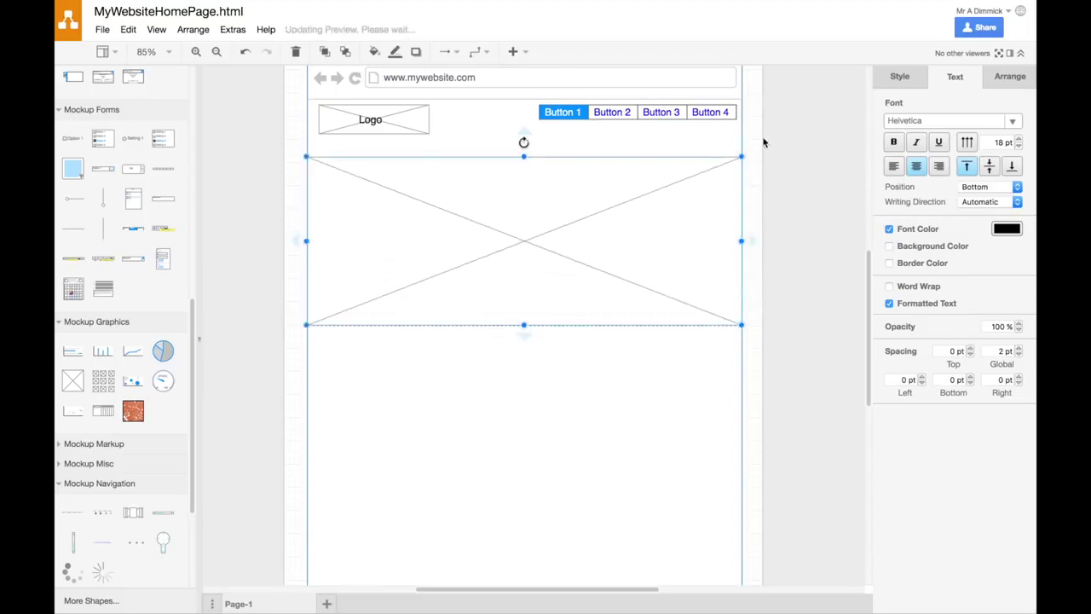
pyautogui.click(764, 142)
# Add a Text shape near the centre of the large image placeholder reading "Image slider showing special promotions"
pyautogui.scroll(8, 162, 205)
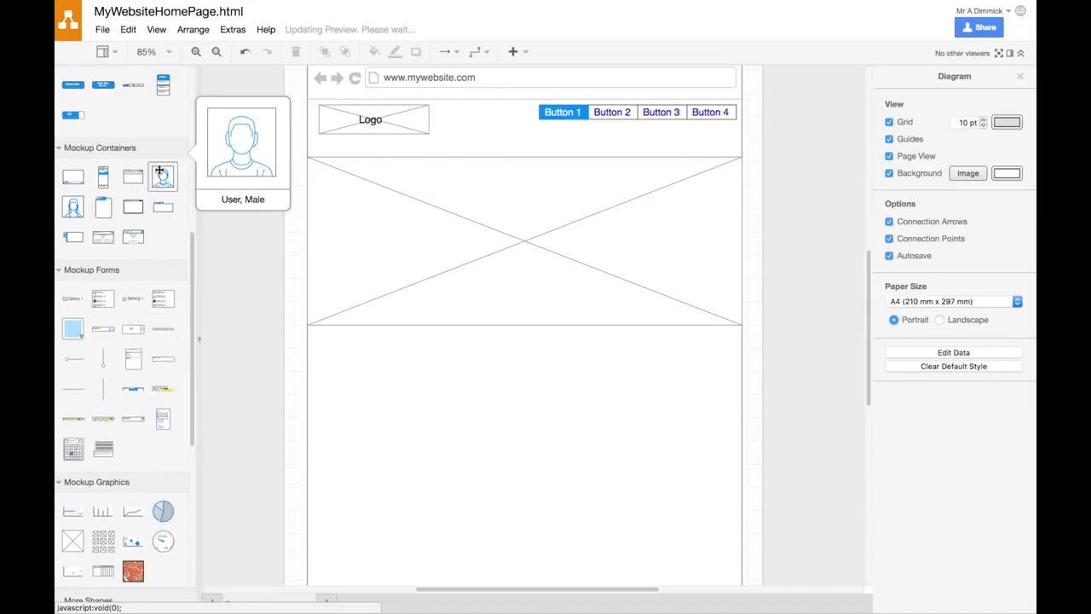
pyautogui.scroll(4, 160, 176)
pyautogui.moveTo(163, 165); pyautogui.dragTo(475, 242)
pyautogui.doubleClick(475, 242)
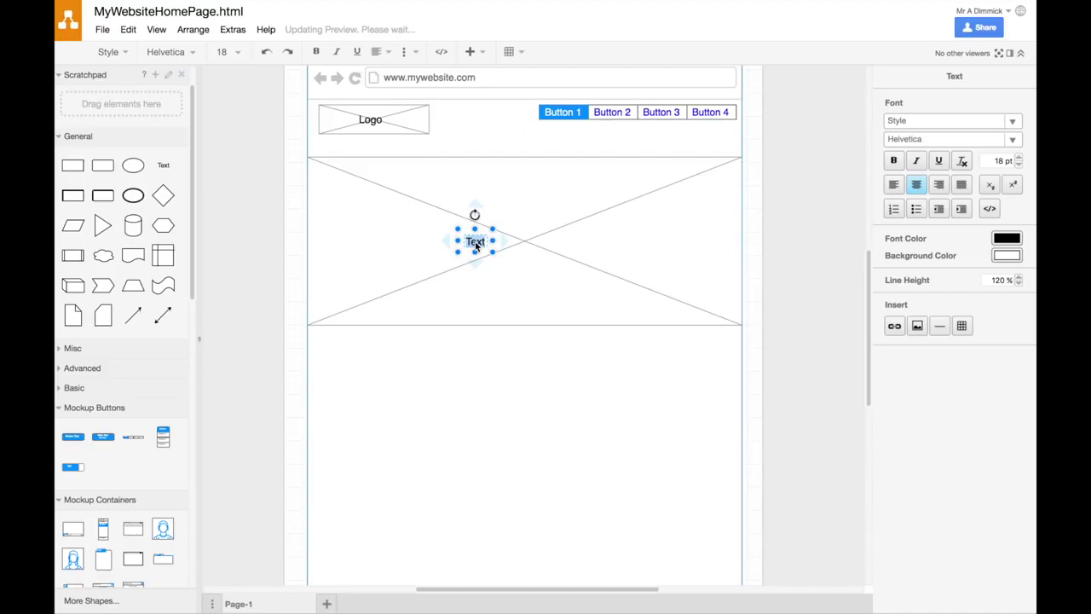
pyautogui.write('Image slider showing')
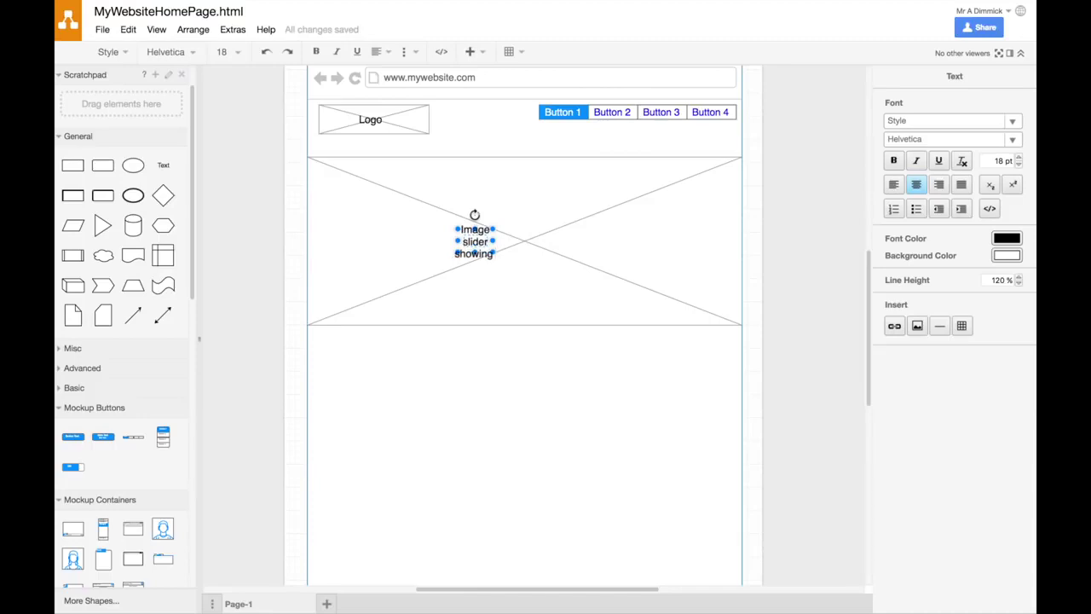
pyautogui.write(' spedial promotions')
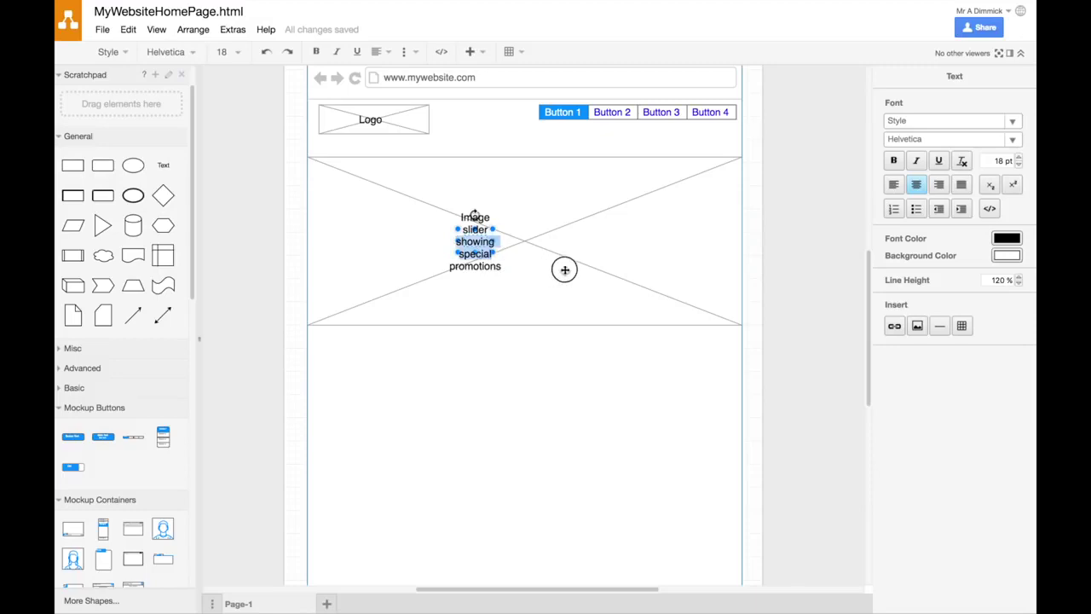
pyautogui.press('Escape')
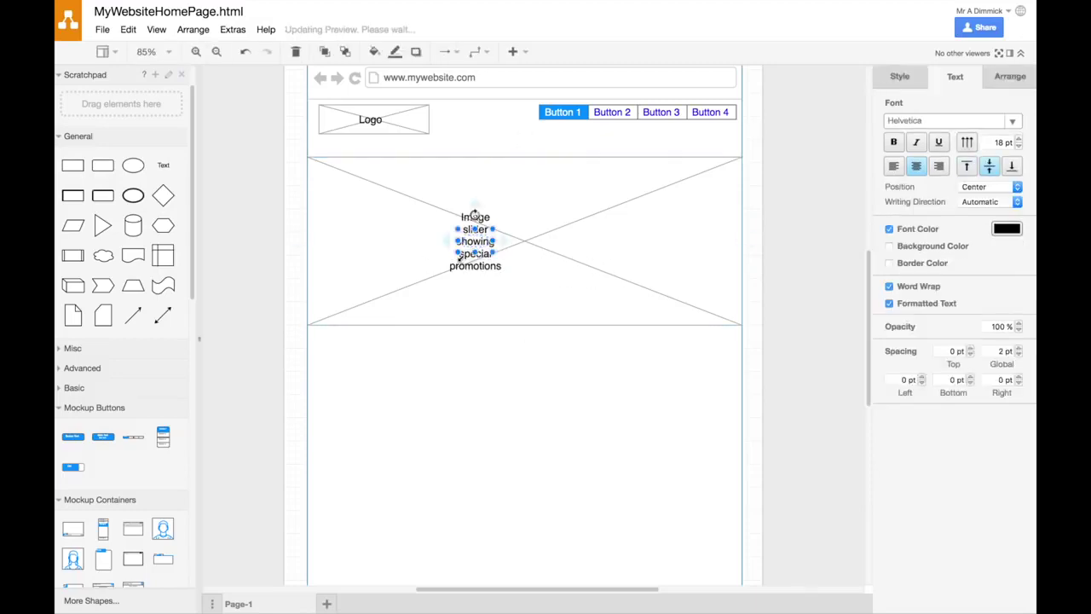
# Widen the image slider caption so it wraps onto two lines, and move it to the centre of the large placeholder
pyautogui.moveTo(494, 242); pyautogui.dragTo(619, 241)
pyautogui.moveTo(539, 250); pyautogui.dragTo(562, 259)
pyautogui.click(558, 299)
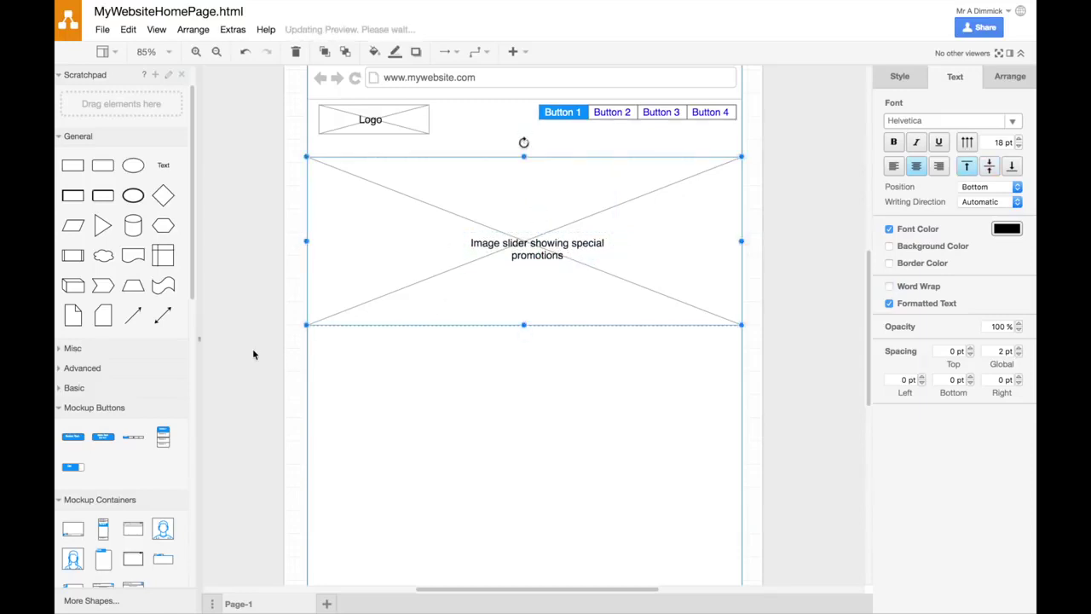
pyautogui.click(407, 362)
# Add an ellipse from the General library, shrink it to a tiny circle and place it near the large image placeholder's lower edge
pyautogui.scroll(-10, 165, 411)
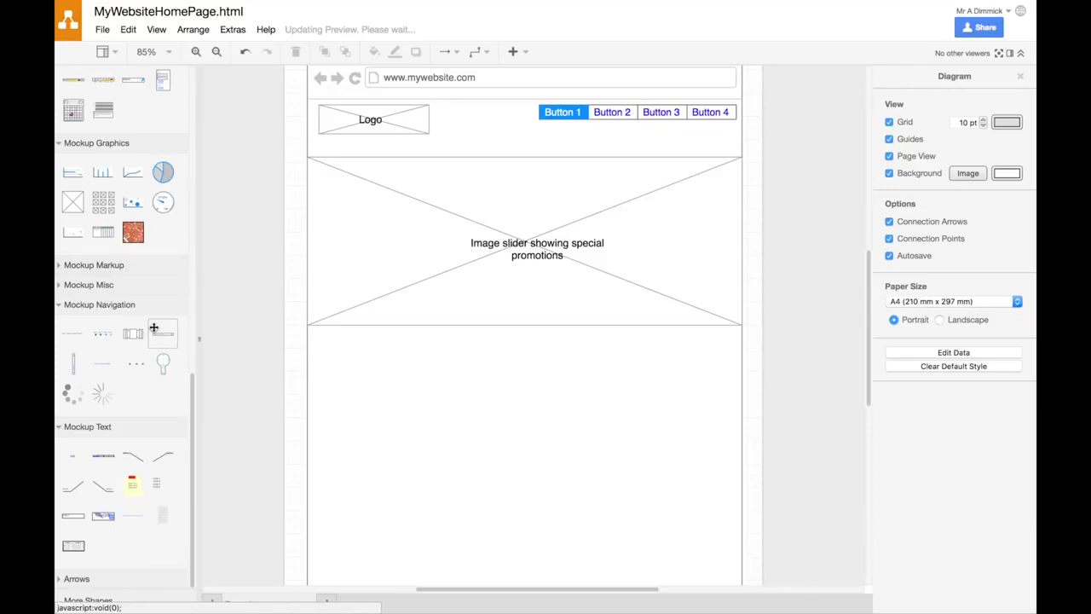
pyautogui.scroll(2, 154, 325)
pyautogui.scroll(12, 153, 325)
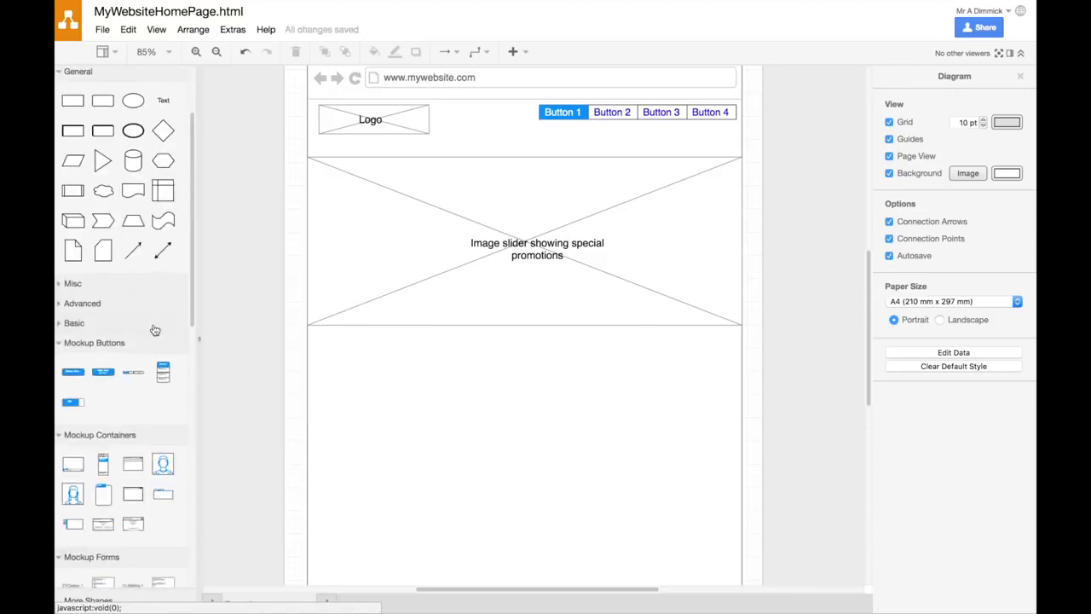
pyautogui.click(134, 208)
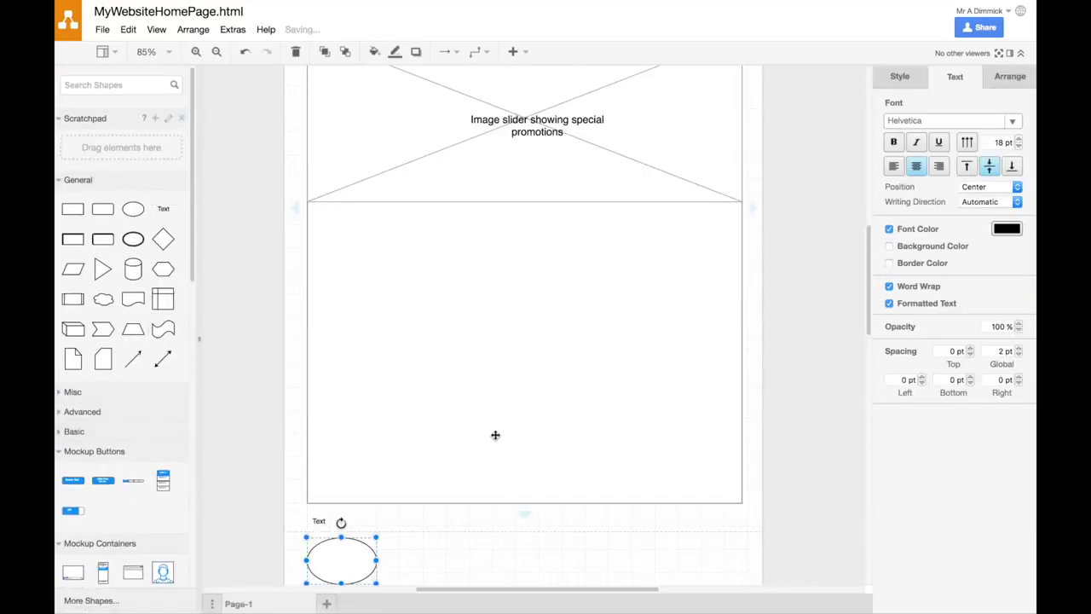
pyautogui.moveTo(481, 364); pyautogui.dragTo(455, 223)
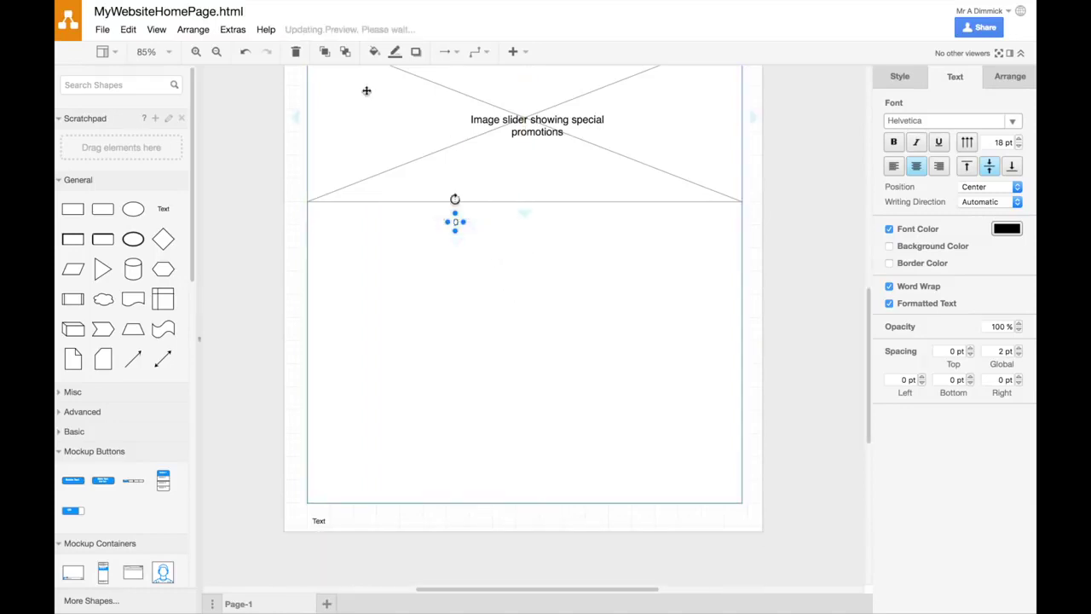
# Duplicate the tiny circle to make a row of four just above the large image placeholder's lower edge
pyautogui.click(195, 52)
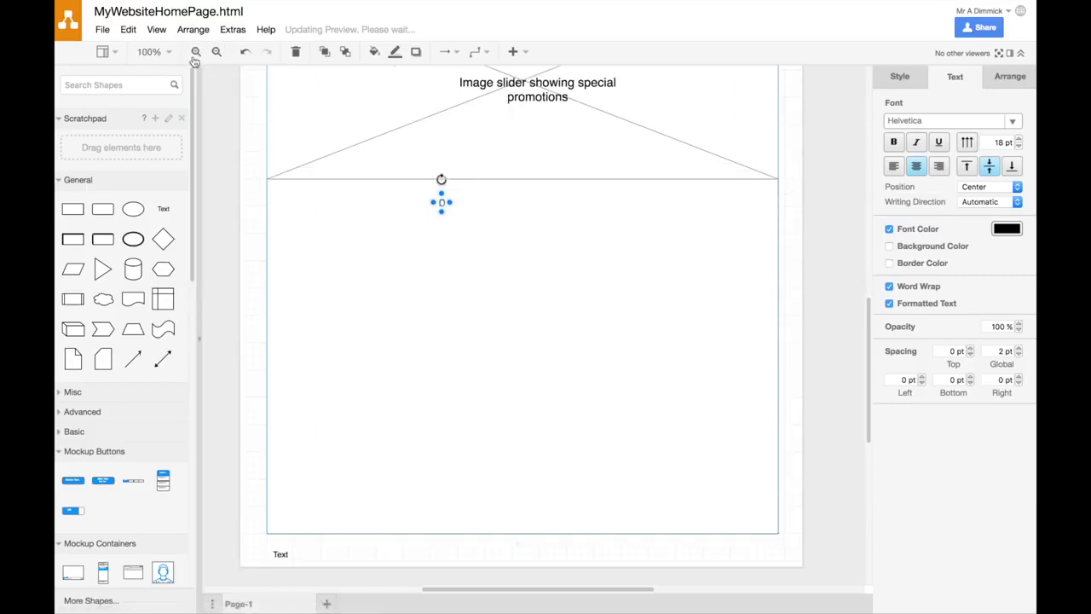
pyautogui.click(195, 52)
pyautogui.moveTo(397, 151); pyautogui.dragTo(483, 142)
pyautogui.click(510, 253)
# Select all four slider indicator circles and align them along their top edges
pyautogui.click(444, 143)
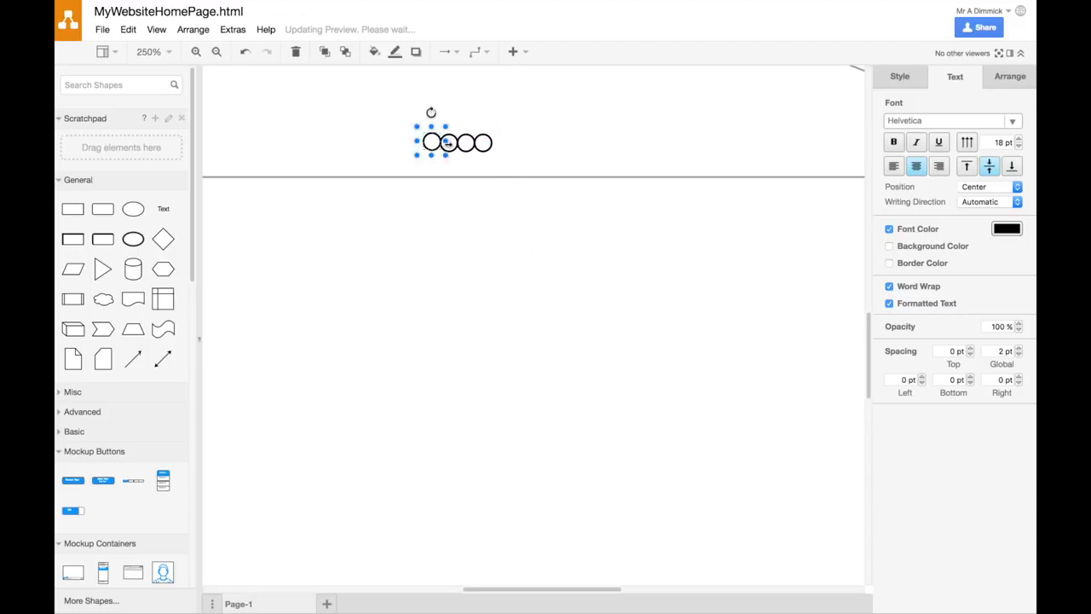
pyautogui.keyDown('shift'); pyautogui.click(455, 147); pyautogui.keyUp('shift')
pyautogui.keyDown('shift'); pyautogui.click(473, 149); pyautogui.keyUp('shift')
pyautogui.keyDown('shift'); pyautogui.click(488, 150); pyautogui.keyUp('shift')
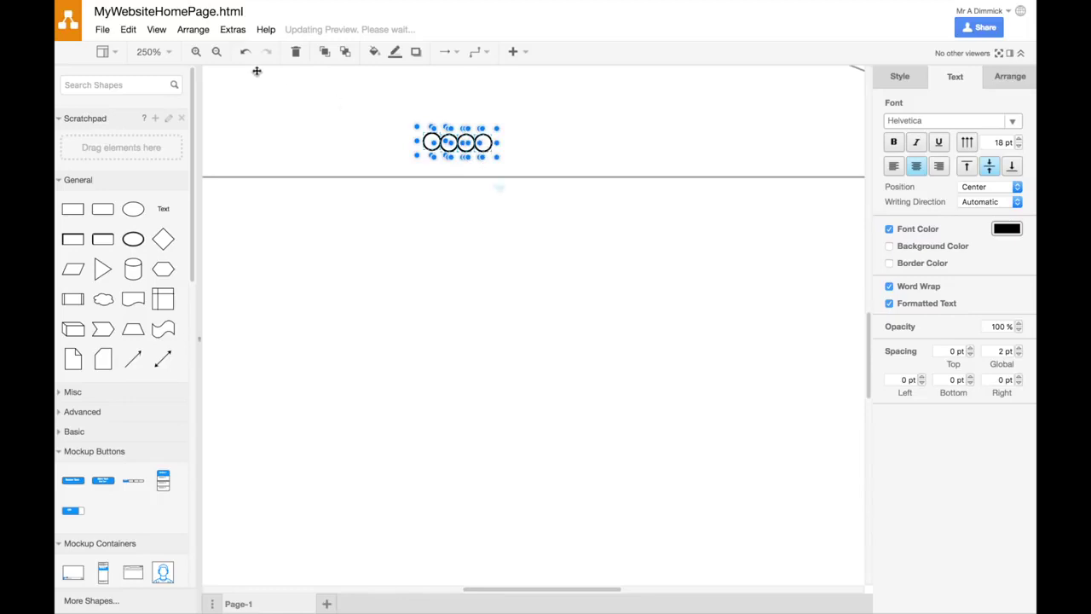
pyautogui.click(196, 30)
pyautogui.moveTo(275, 148)
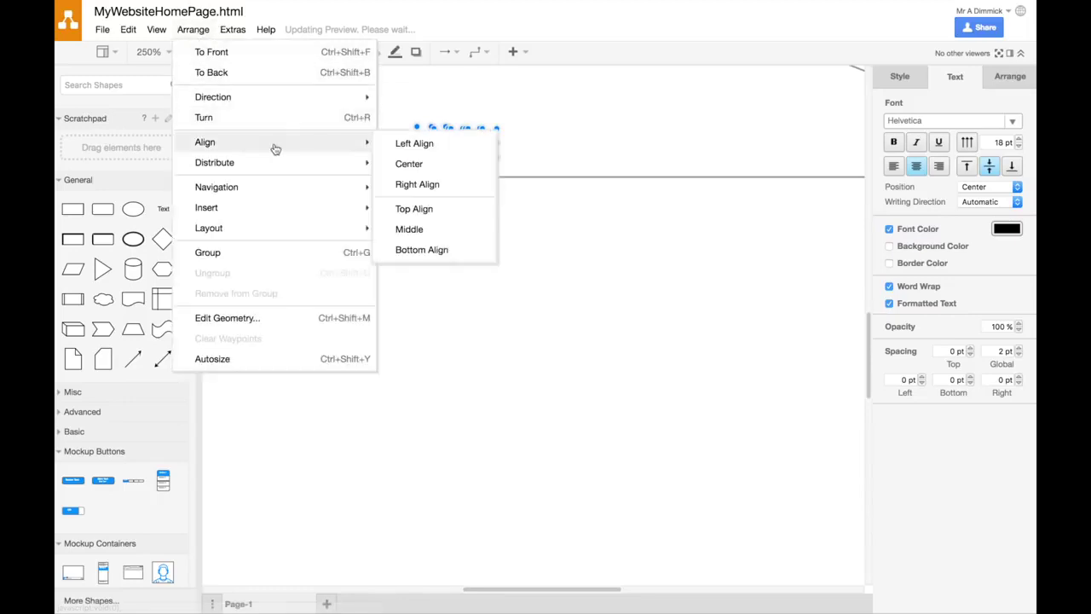
pyautogui.click(453, 213)
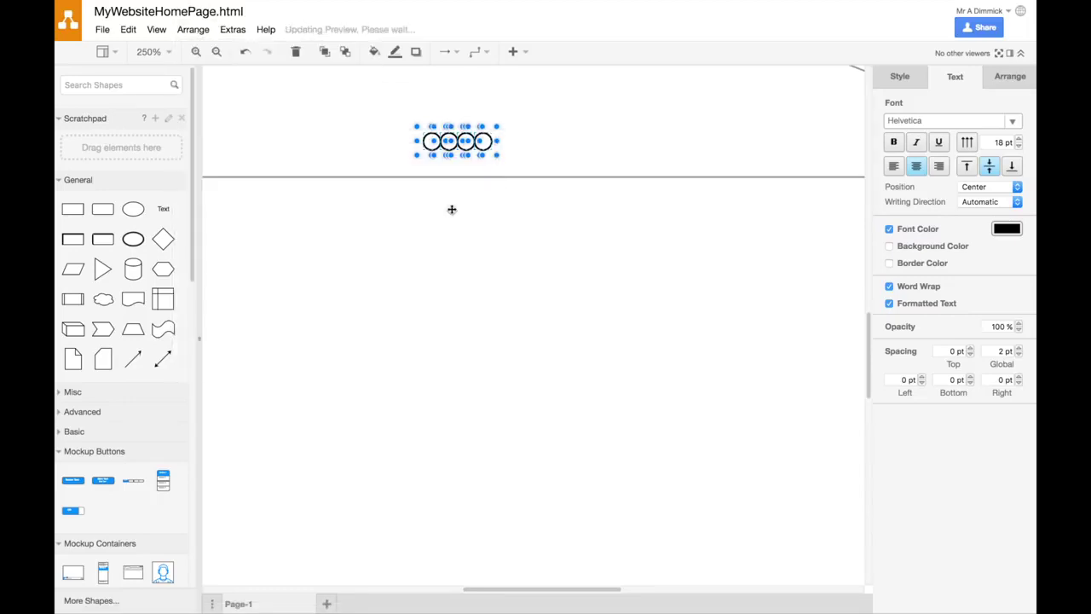
pyautogui.click(487, 240)
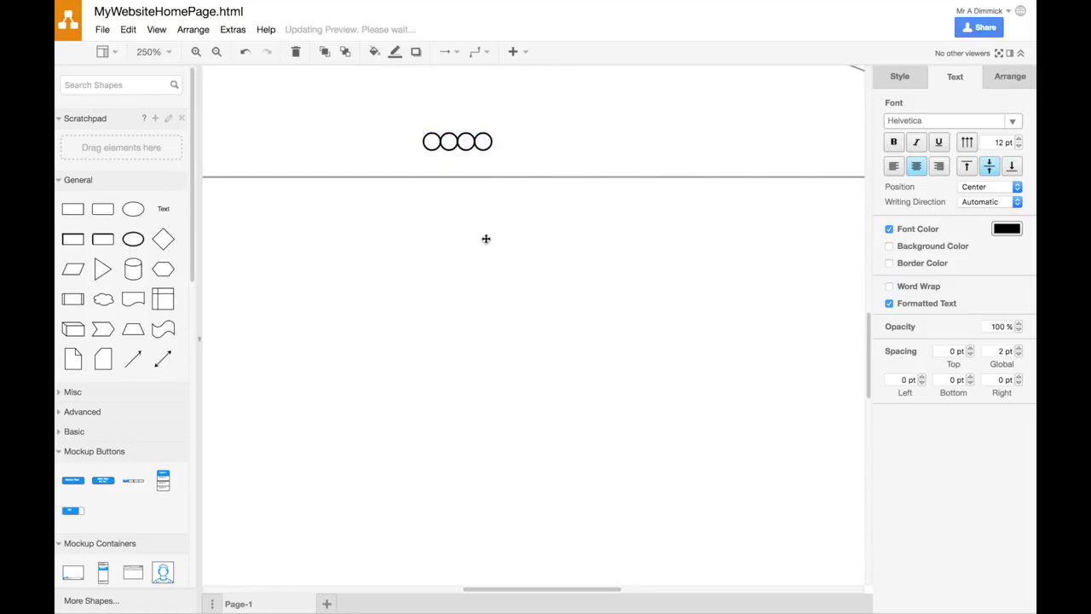
# Add a Paragraph of Text mockup shape below the image slider, then make it wider and shorter
pyautogui.click(217, 52)
pyautogui.click(216, 52)
pyautogui.click(216, 52)
pyautogui.click(216, 52)
pyautogui.click(216, 52)
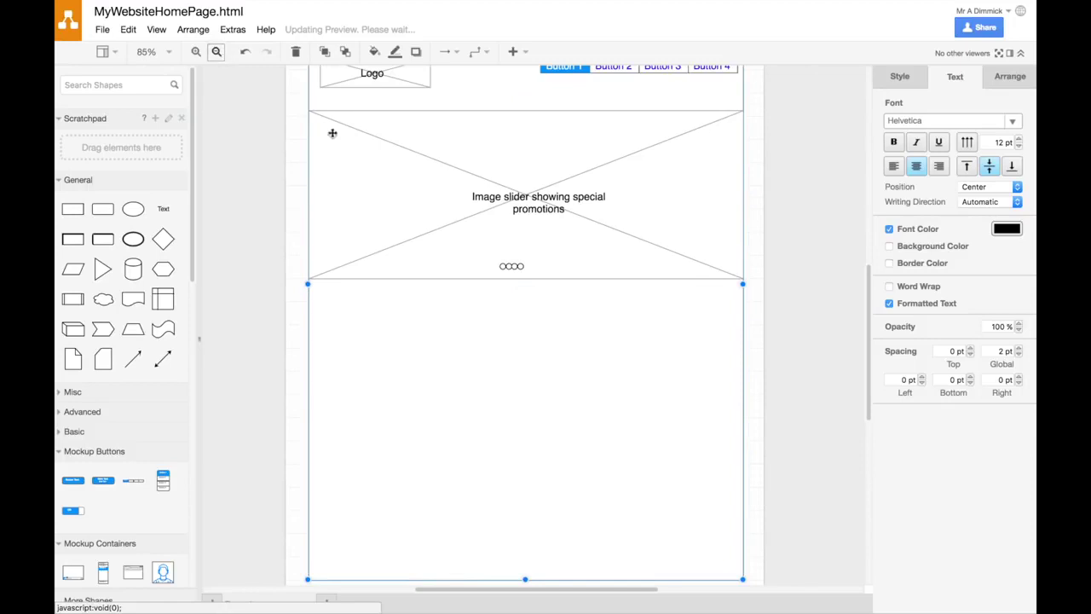
pyautogui.click(503, 267)
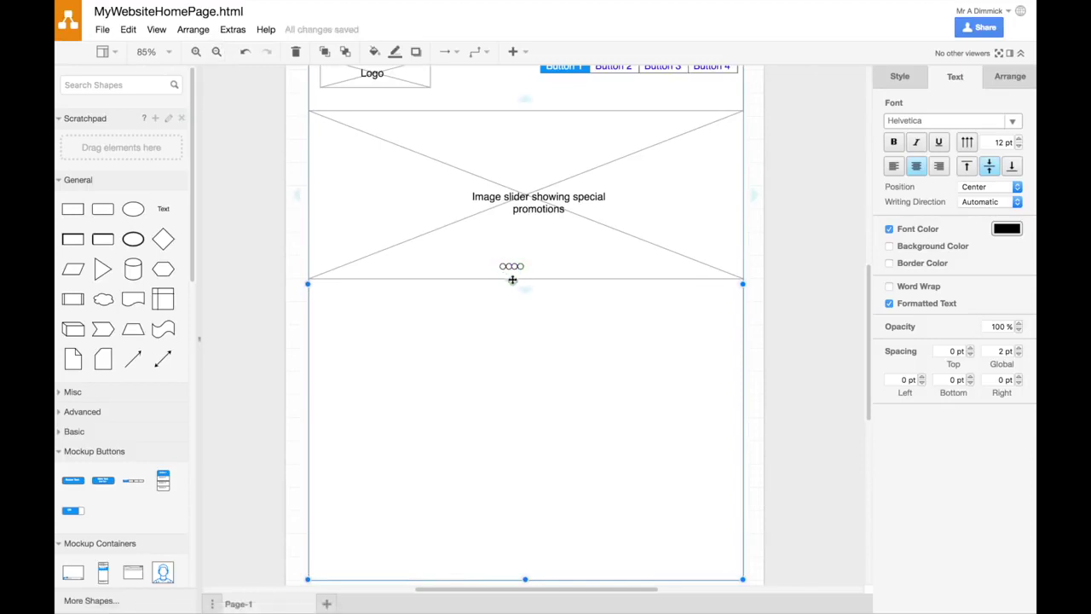
pyautogui.scroll(2, 509, 277)
pyautogui.scroll(-4, 514, 282)
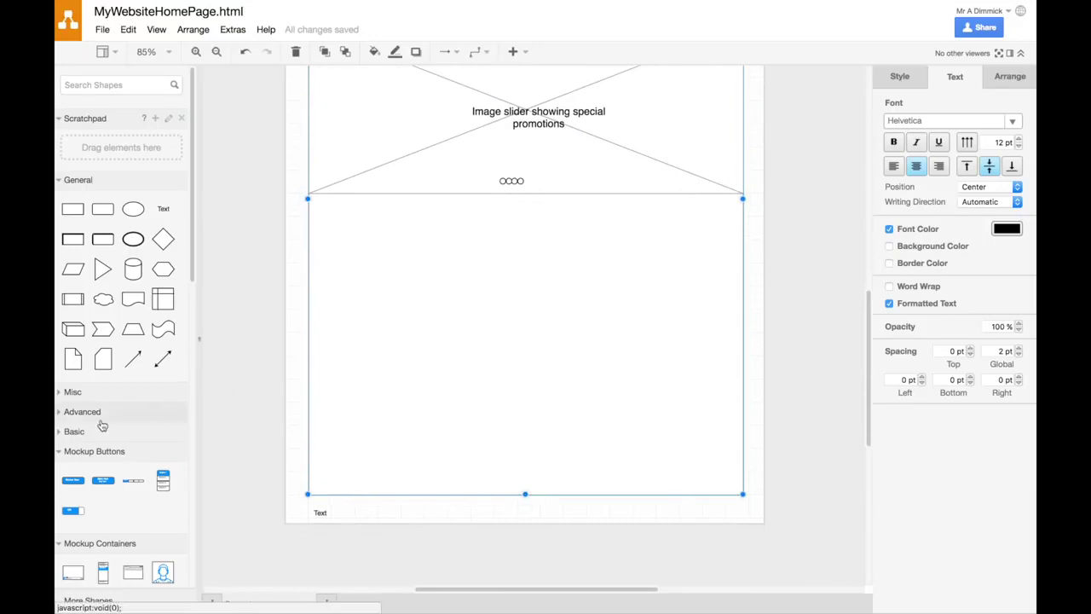
pyautogui.scroll(-8, 100, 422)
pyautogui.scroll(-7, 103, 419)
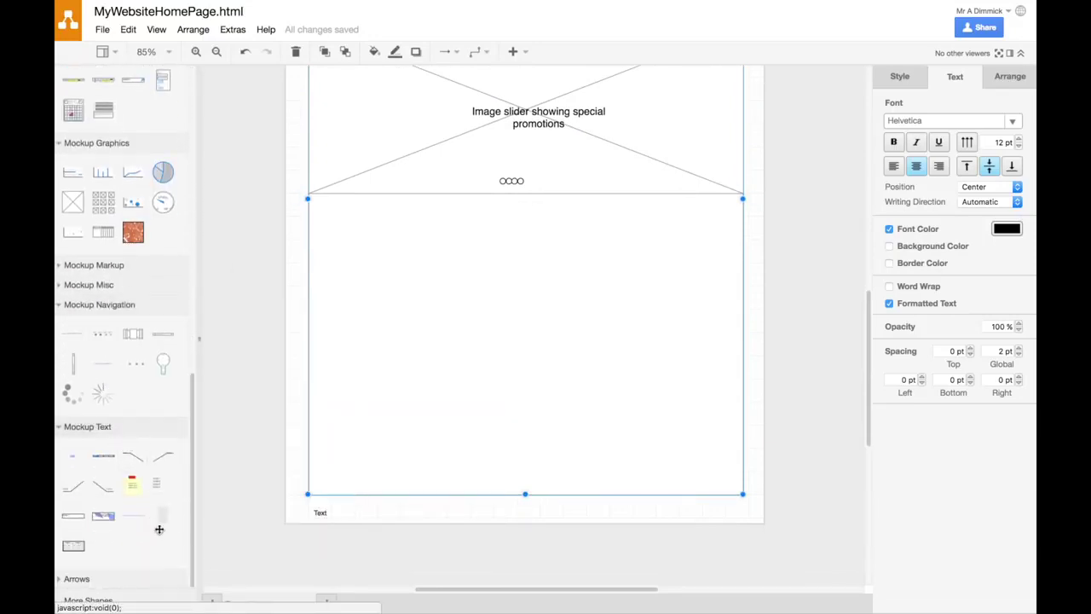
pyautogui.moveTo(168, 521)
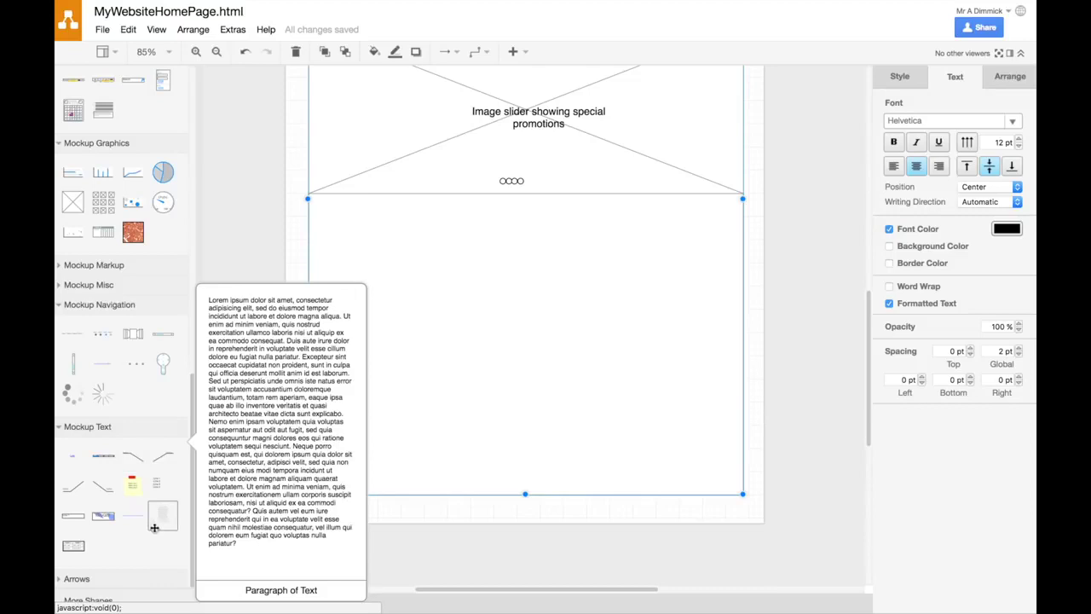
pyautogui.moveTo(161, 516); pyautogui.dragTo(321, 200)
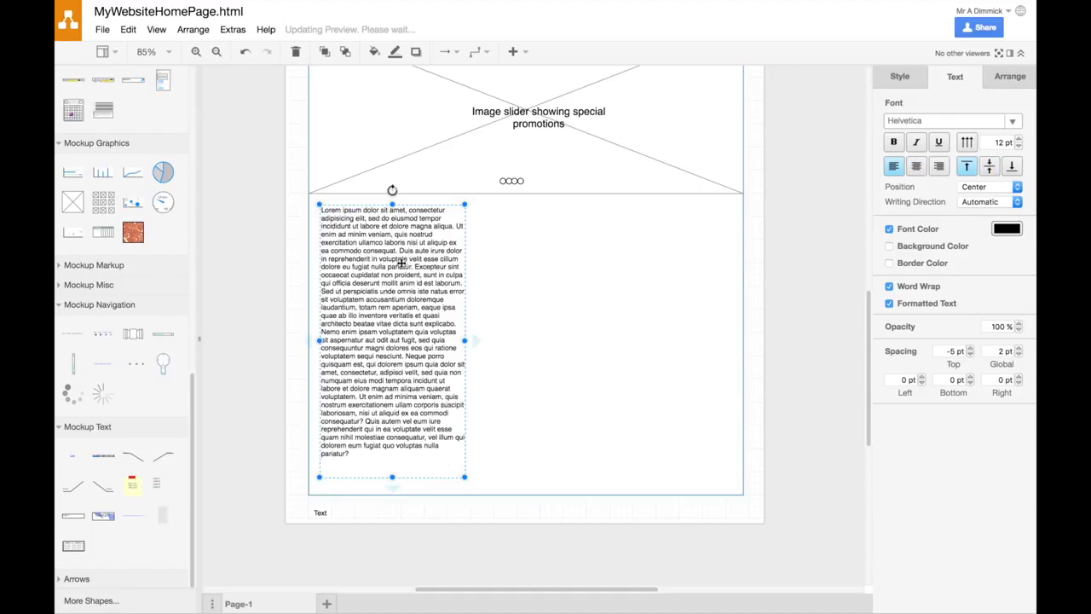
pyautogui.scroll(3, 401, 263)
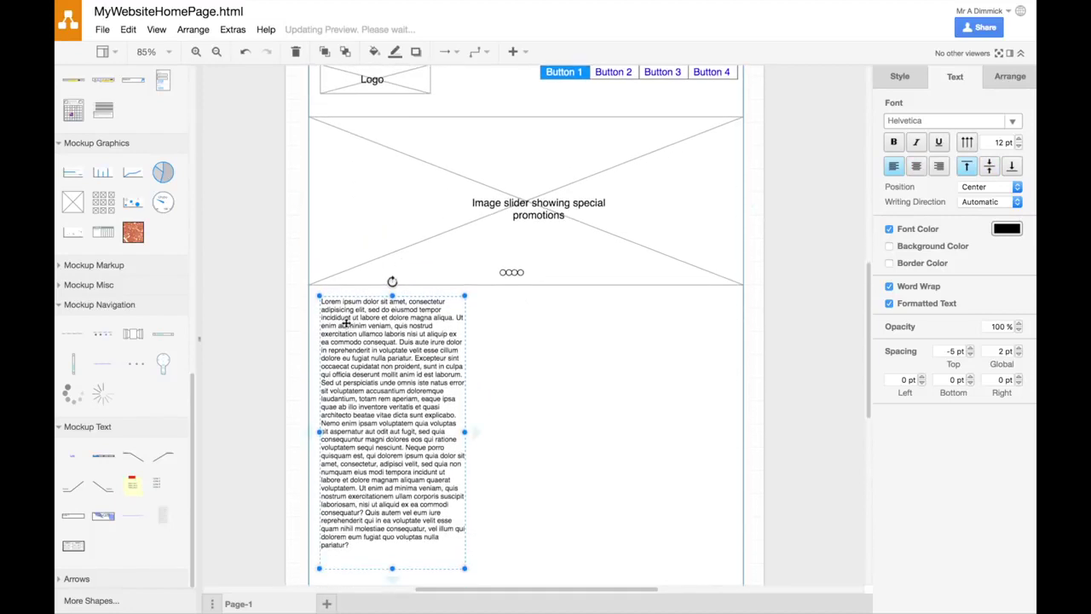
pyautogui.moveTo(465, 568); pyautogui.dragTo(574, 377)
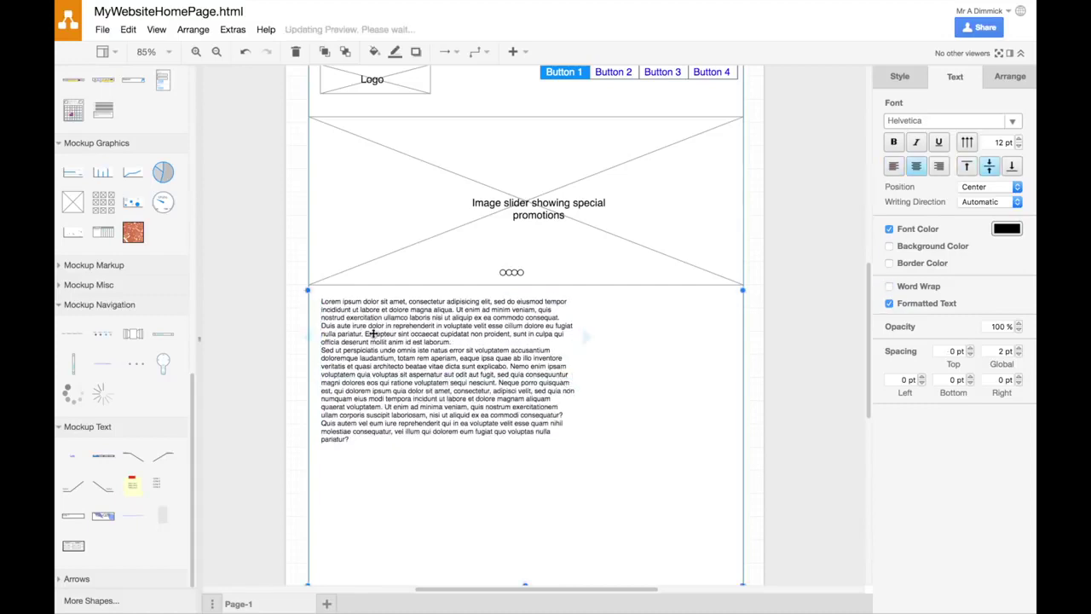
# Delete the paragraph's text from "Duis aute irure dolor" onward and stretch its box to the browser window's full width
pyautogui.doubleClick(375, 346)
pyautogui.click(477, 351)
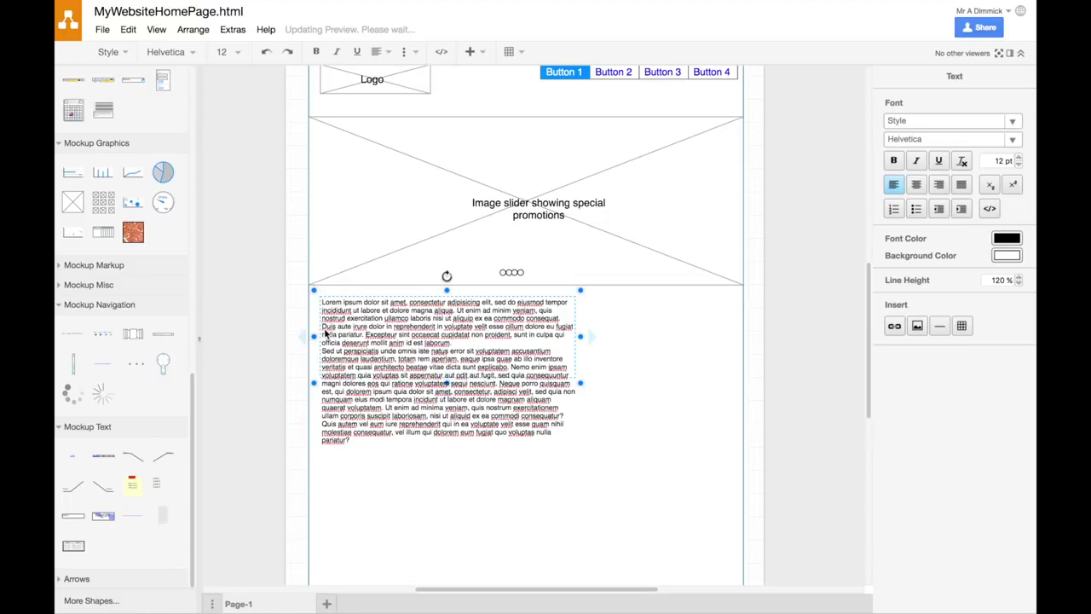
pyautogui.moveTo(316, 324); pyautogui.dragTo(428, 442)
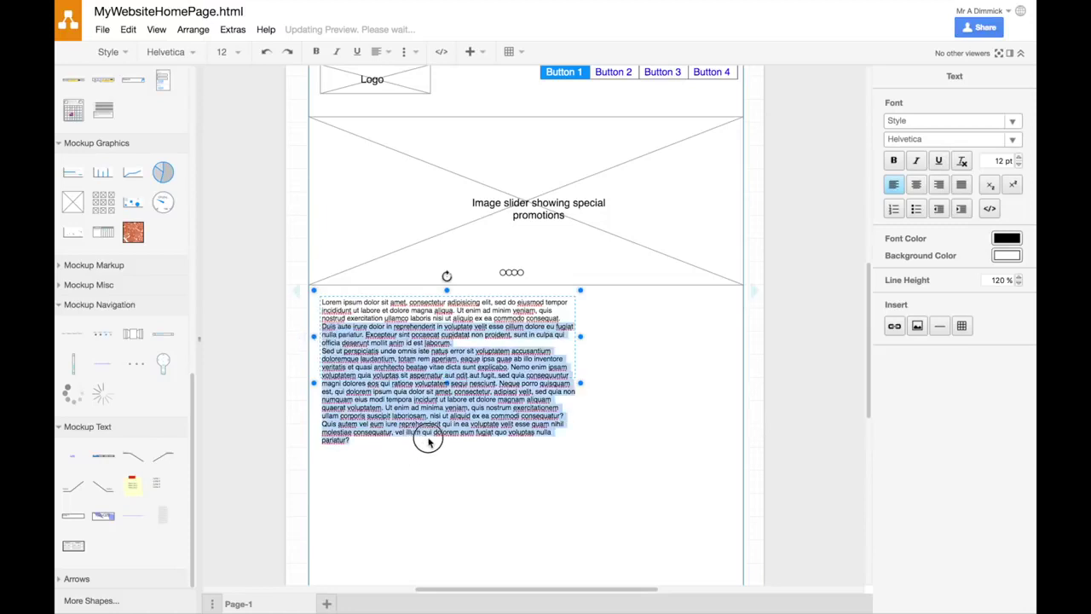
pyautogui.press('BackSpace')
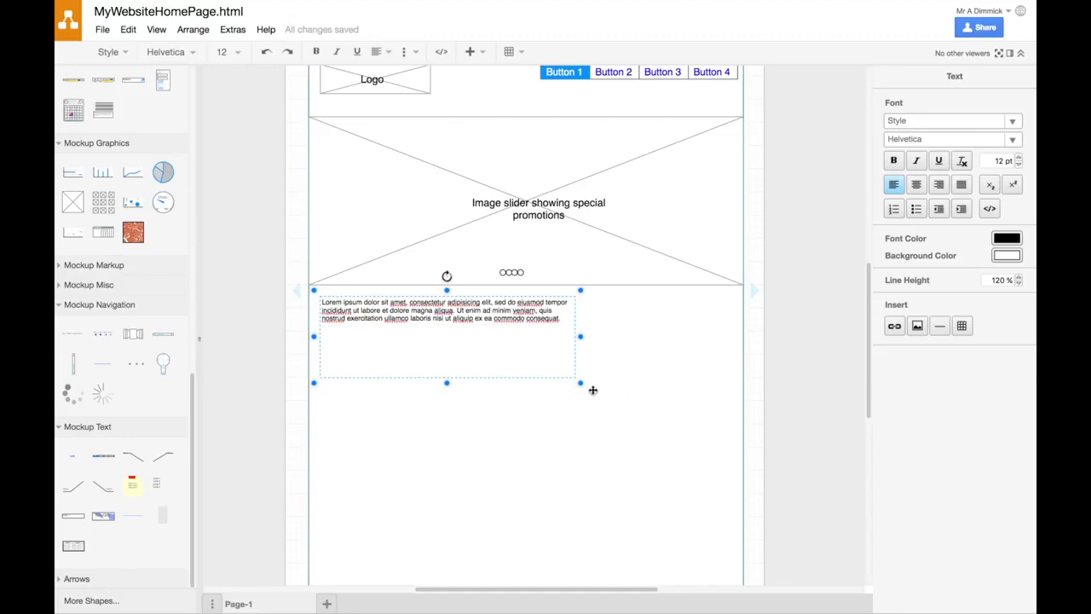
pyautogui.moveTo(582, 385); pyautogui.dragTo(747, 329)
pyautogui.click(634, 358)
# Add a small Shopping Cart icon from the Mockup Misc shapes beneath Button 4 in the page header
pyautogui.scroll(2, 634, 357)
pyautogui.scroll(2, 634, 356)
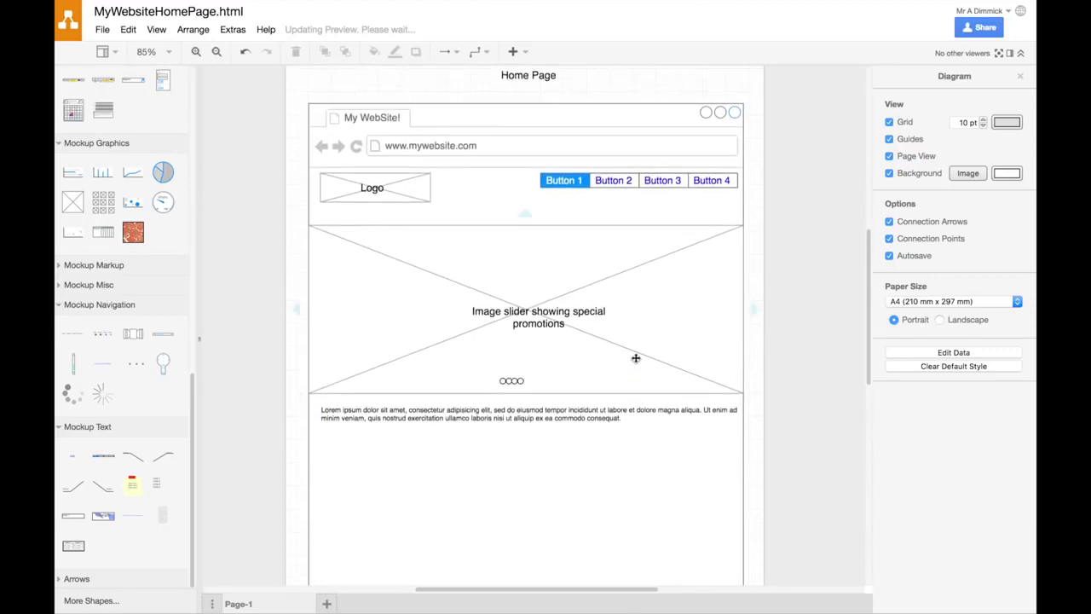
pyautogui.scroll(1, 635, 361)
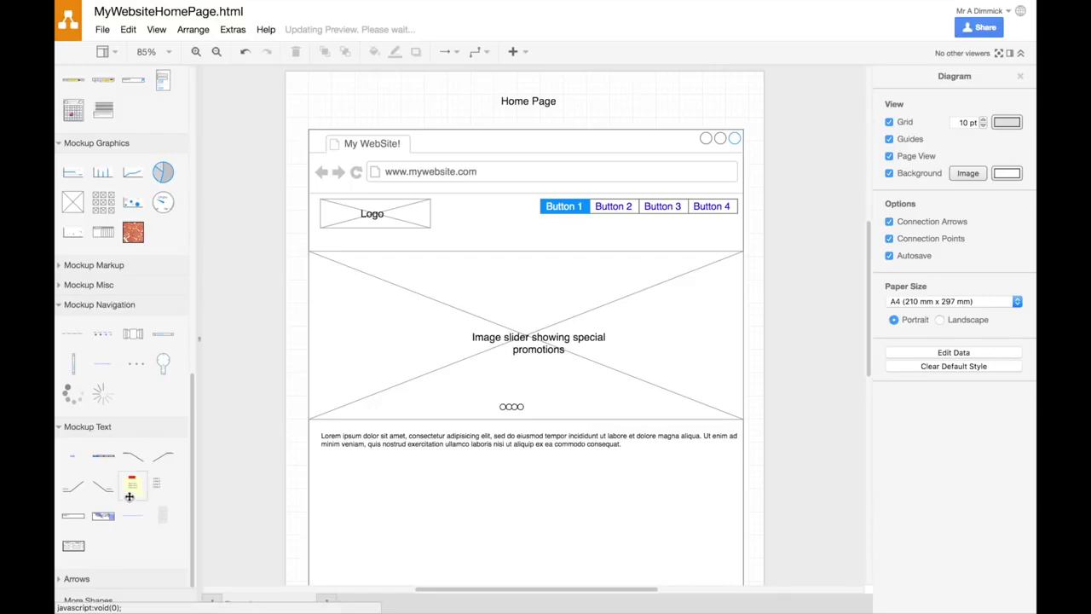
pyautogui.click(58, 582)
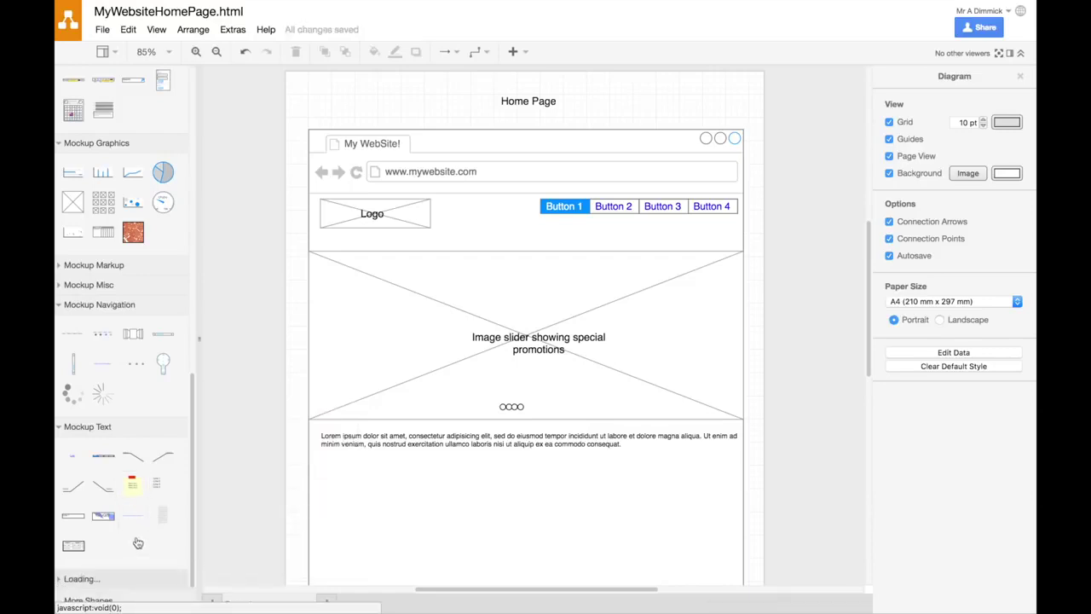
pyautogui.scroll(-2, 128, 511)
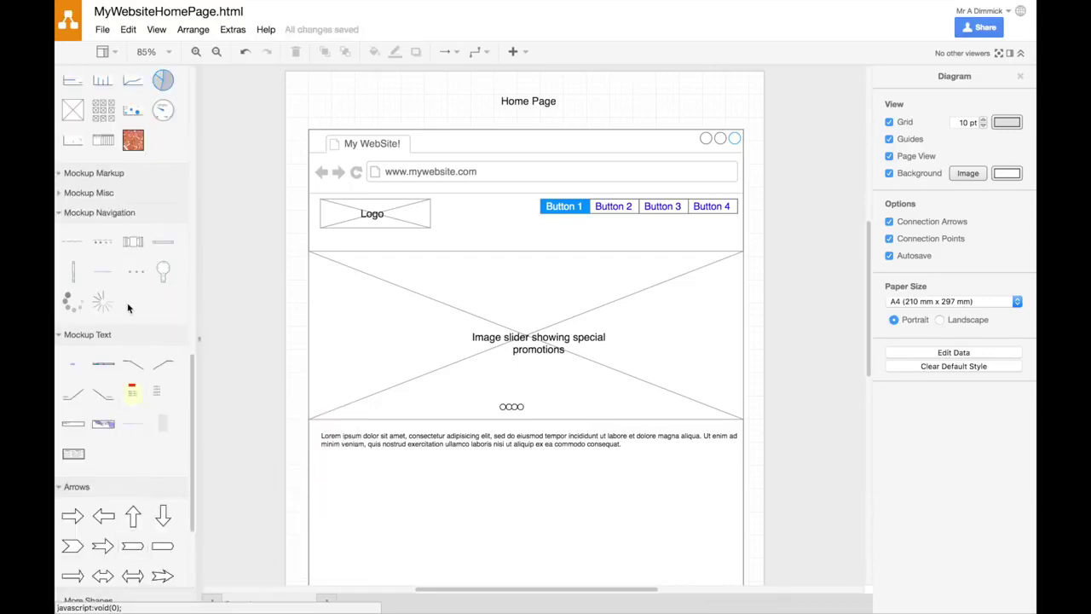
pyautogui.scroll(2, 127, 307)
pyautogui.click(63, 288)
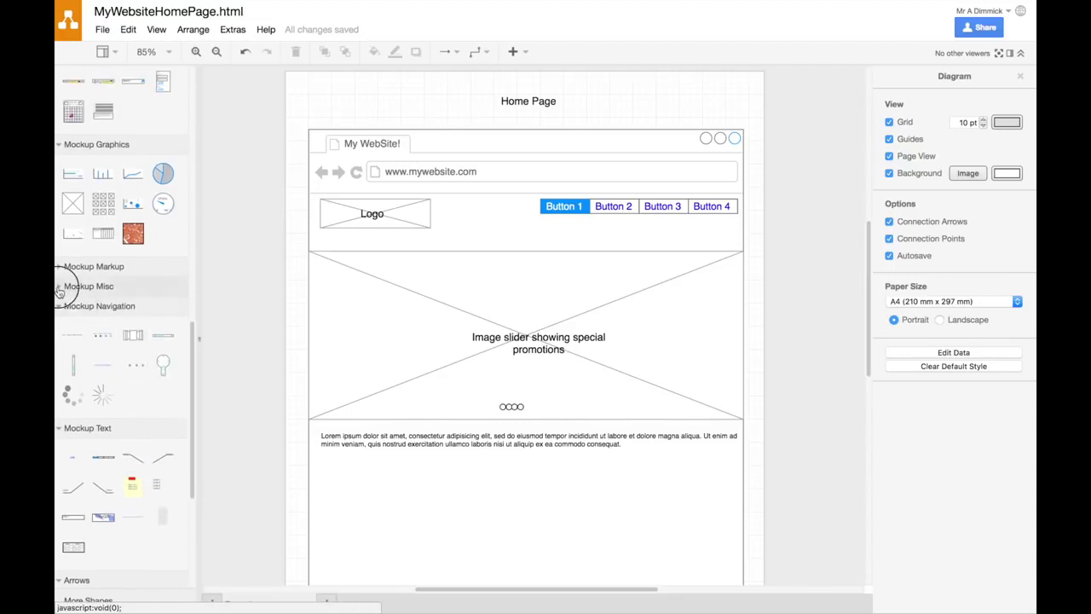
pyautogui.moveTo(153, 319)
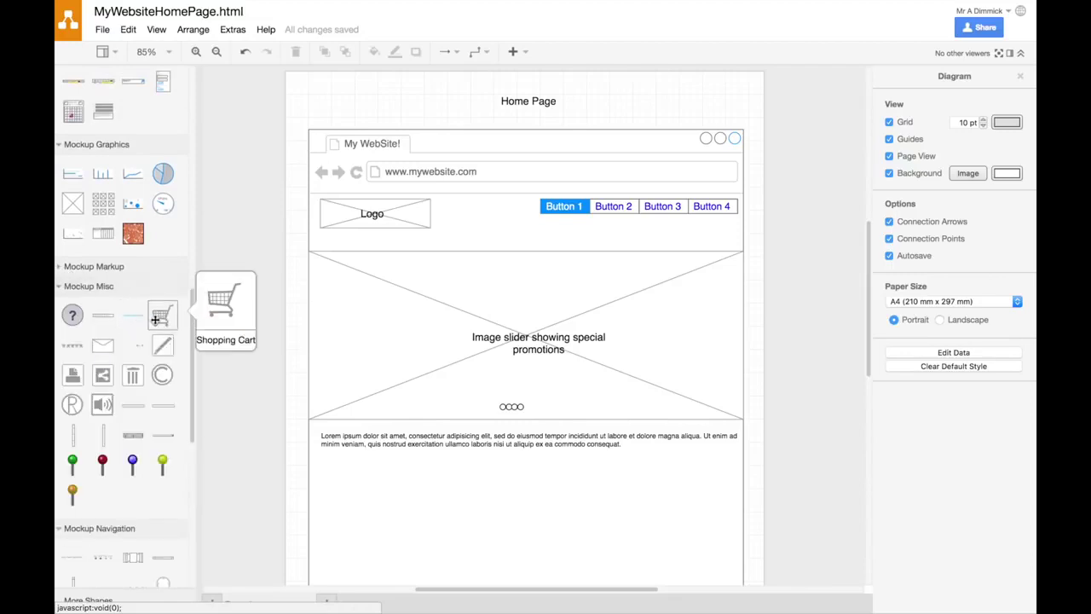
pyautogui.moveTo(159, 319); pyautogui.dragTo(726, 232)
pyautogui.click(756, 262)
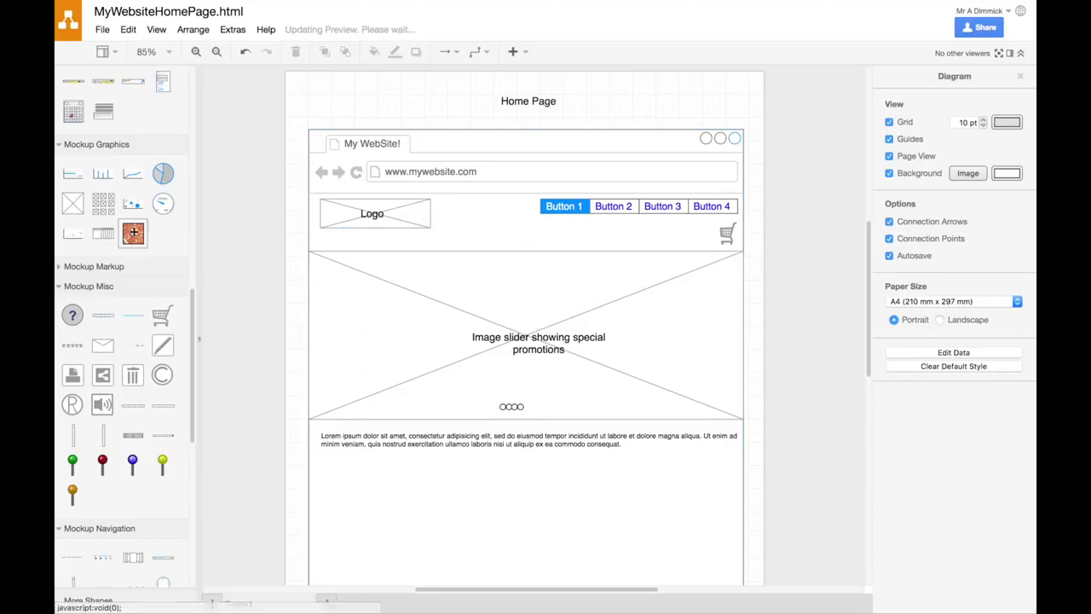
# Examine the available shapes in the Mockup Graphics, Mockup Forms and Mockup Containers libraries
pyautogui.moveTo(134, 233)
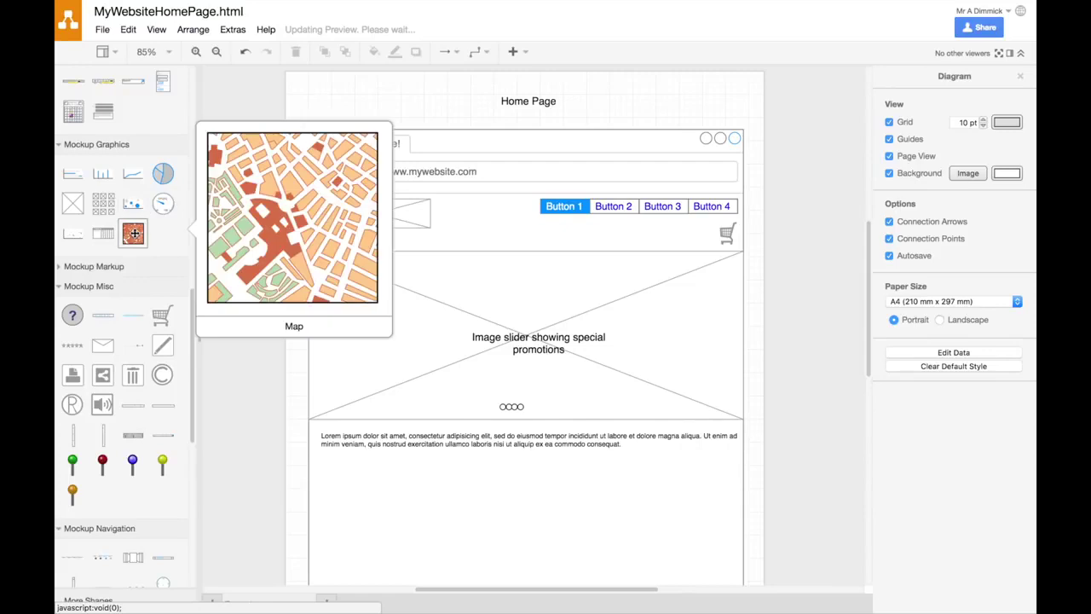
pyautogui.moveTo(140, 205)
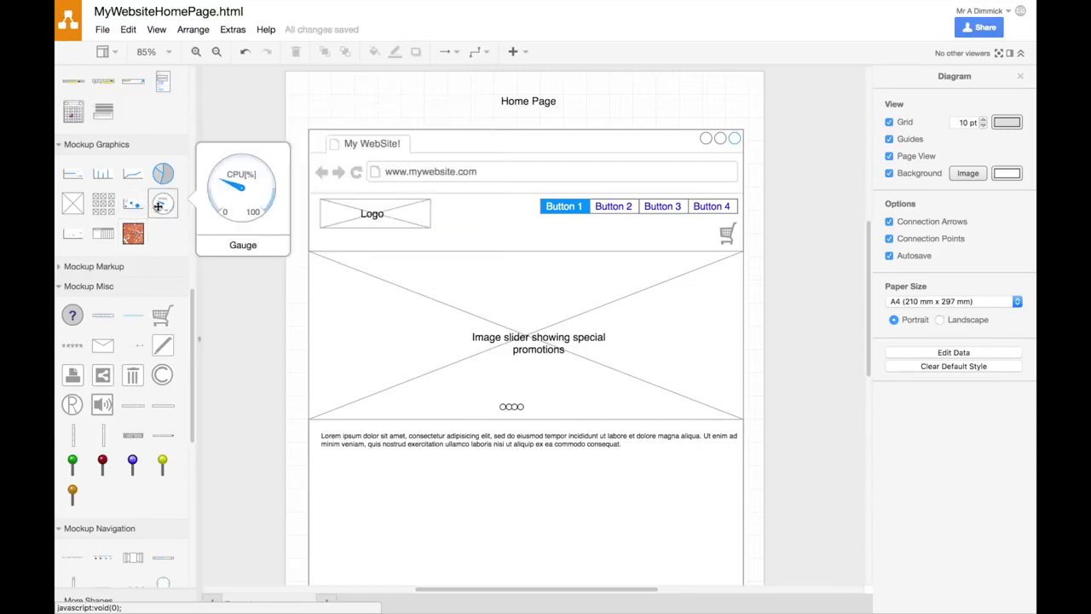
pyautogui.scroll(3, 149, 171)
pyautogui.moveTo(137, 161)
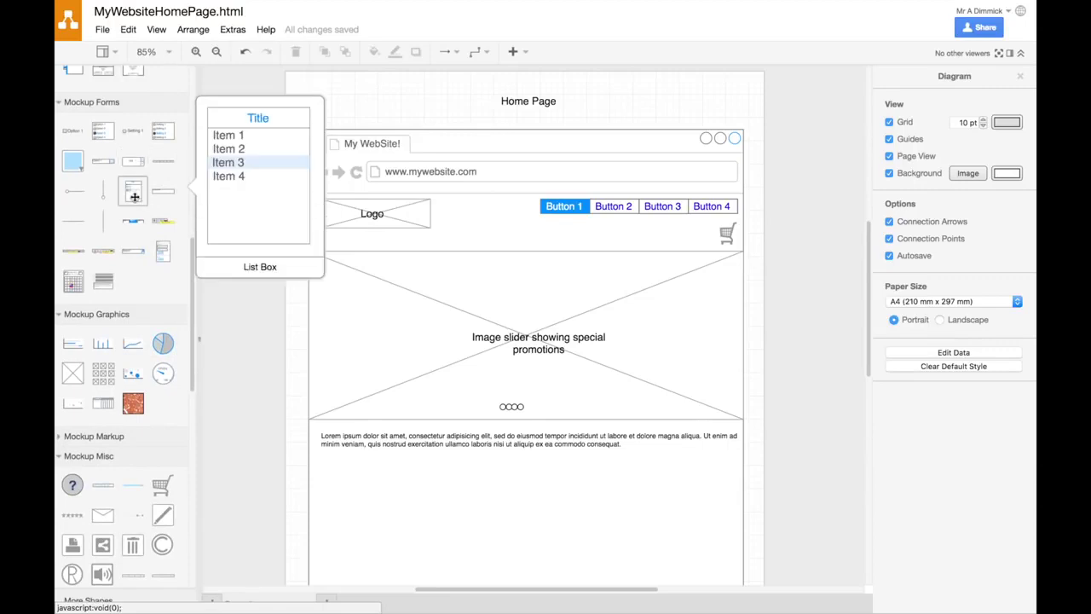
pyautogui.moveTo(98, 164)
pyautogui.moveTo(96, 137)
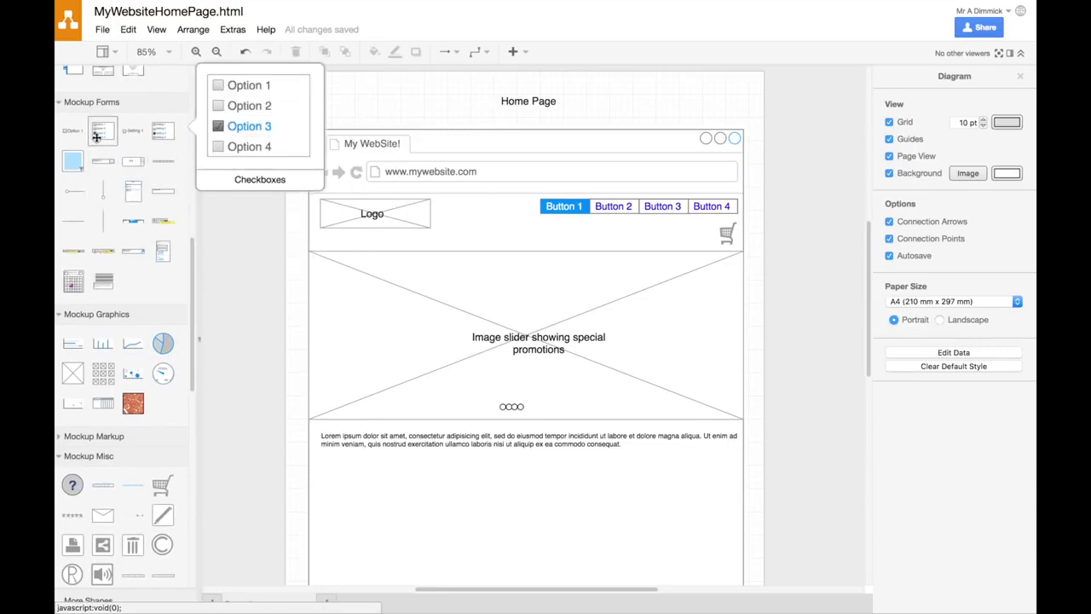
pyautogui.scroll(3, 73, 161)
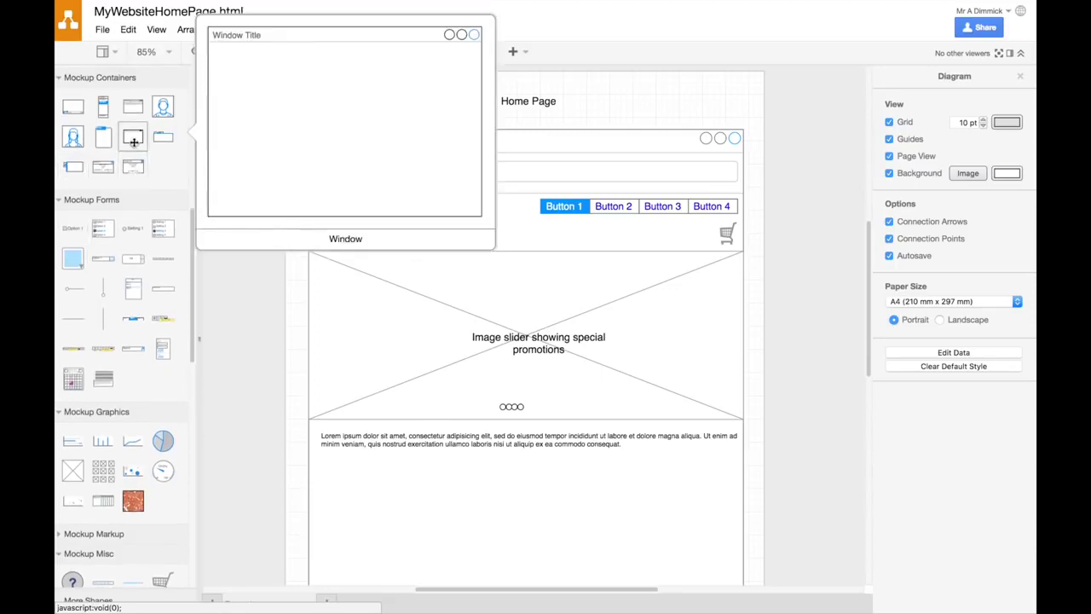
pyautogui.scroll(2, 145, 136)
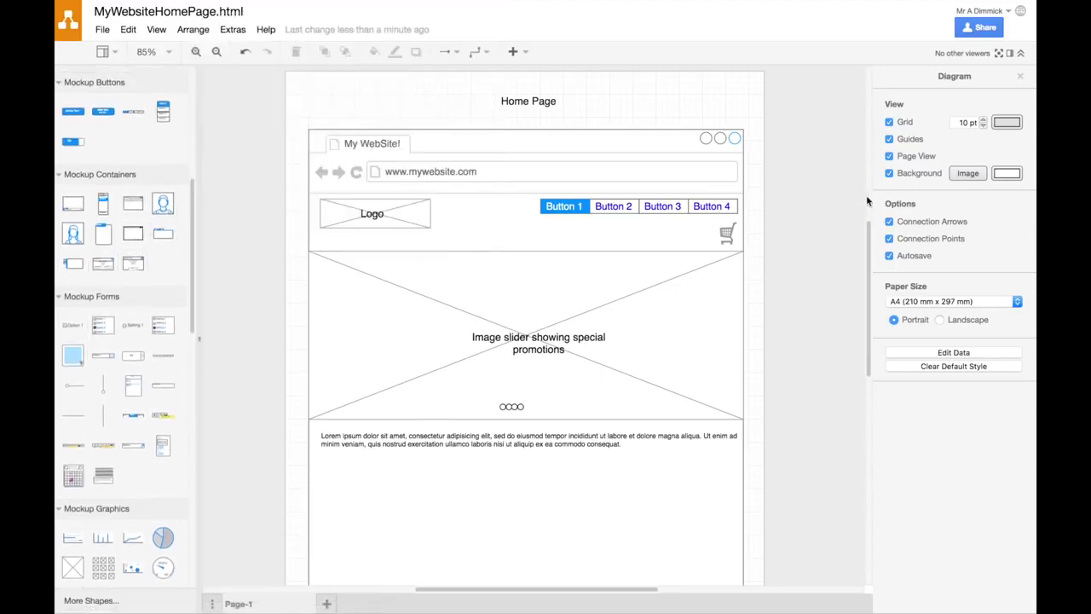
pyautogui.scroll(-2, 586, 241)
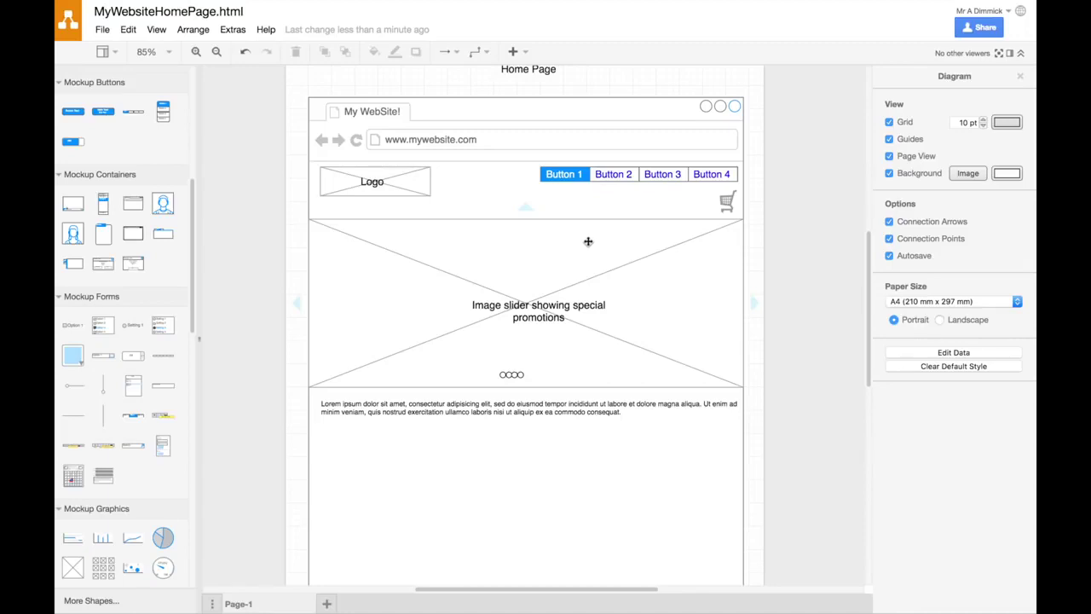
pyautogui.click(102, 29)
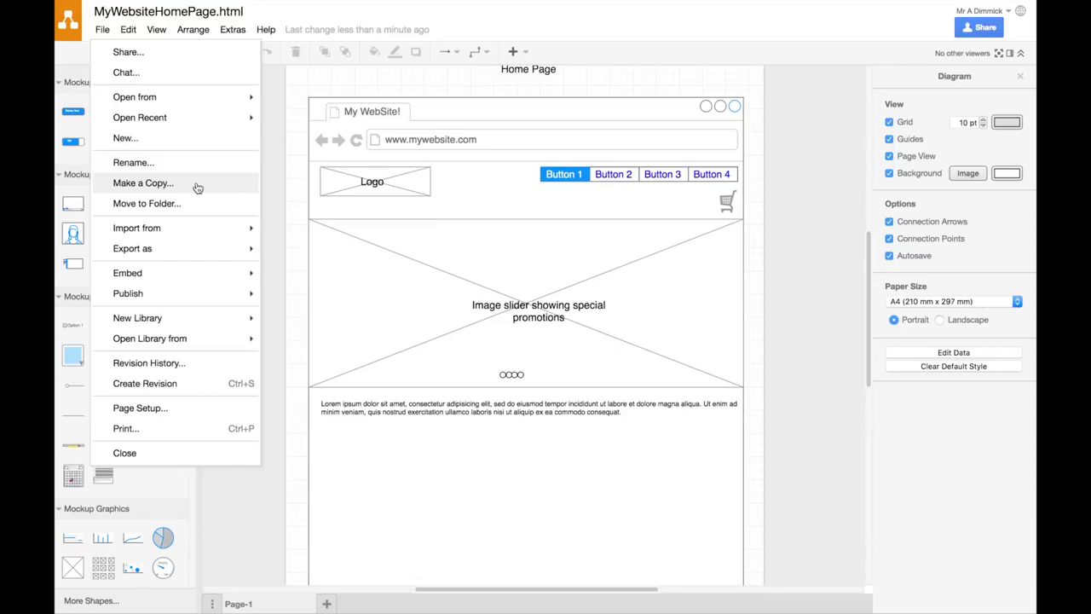
pyautogui.click(296, 171)
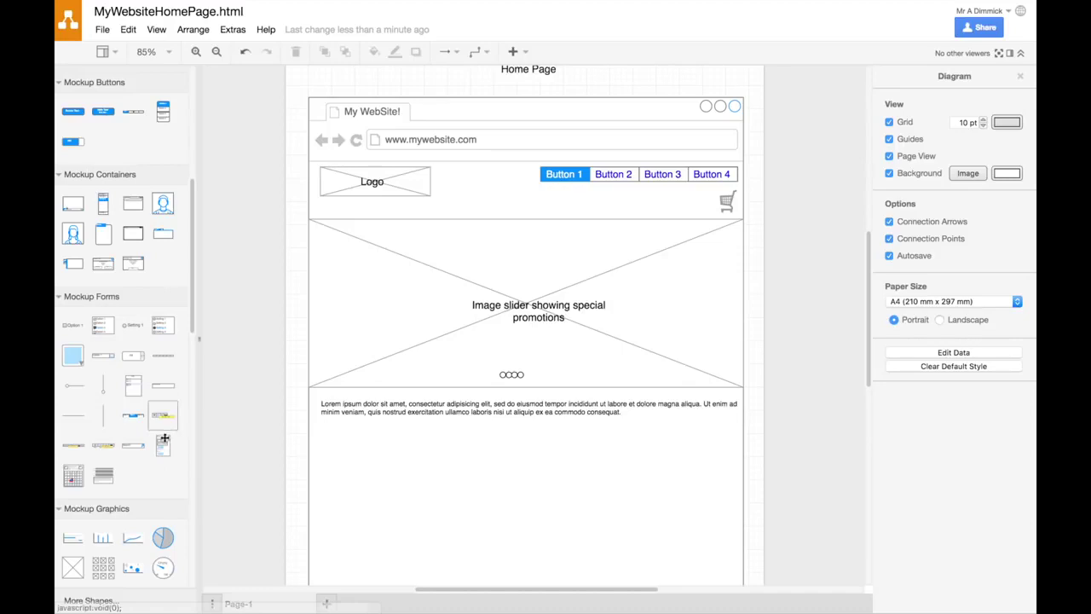
pyautogui.moveTo(153, 315)
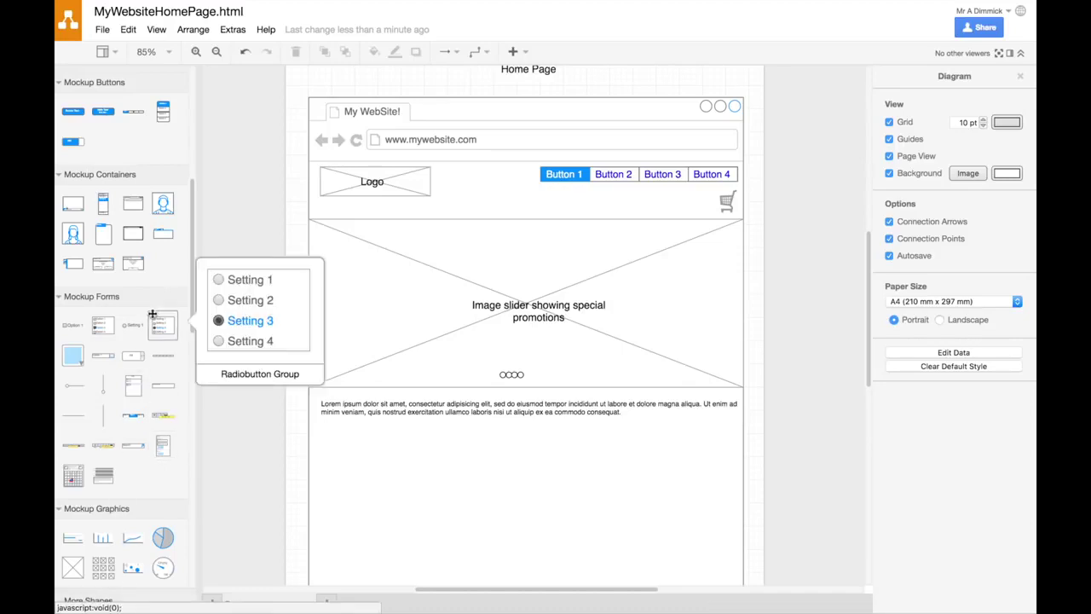